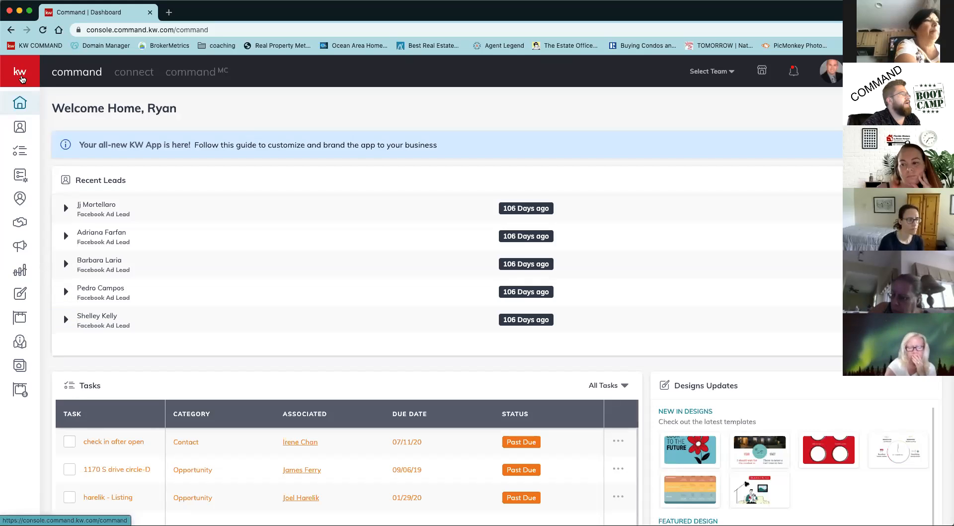
Go to the Designs section and start creating a new Print design.
click(21, 77)
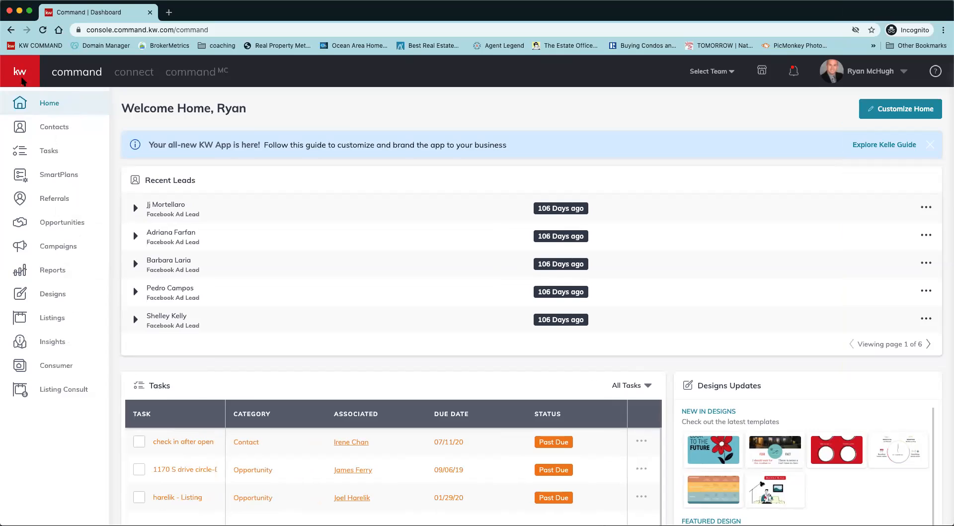
click(61, 296)
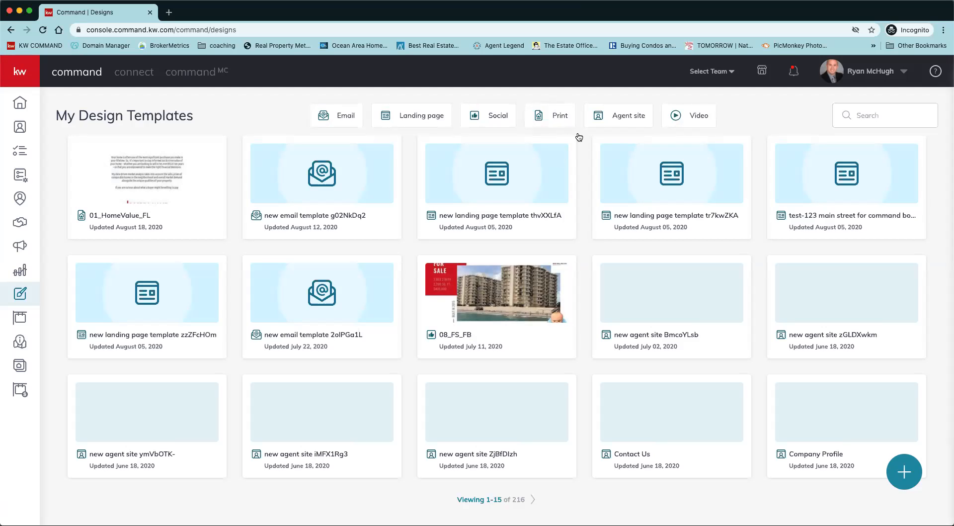
click(905, 472)
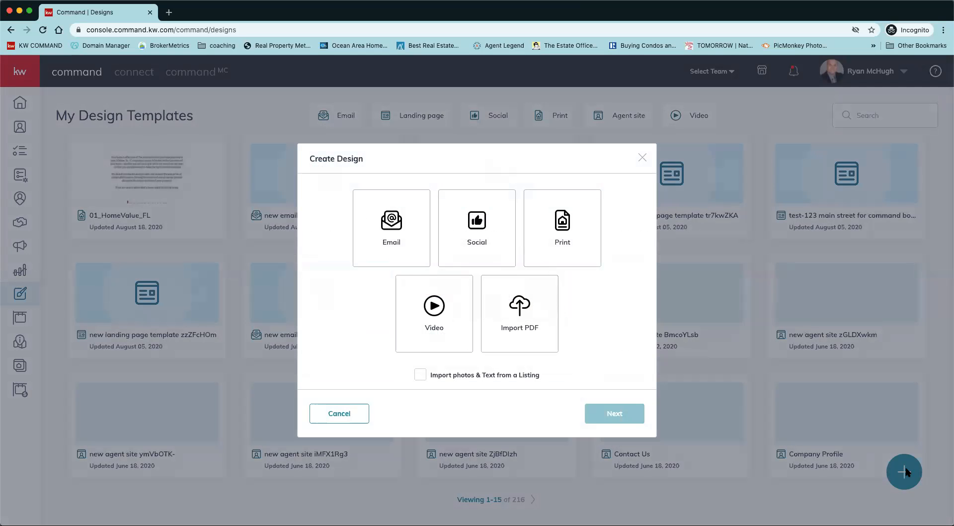
click(559, 251)
click(607, 420)
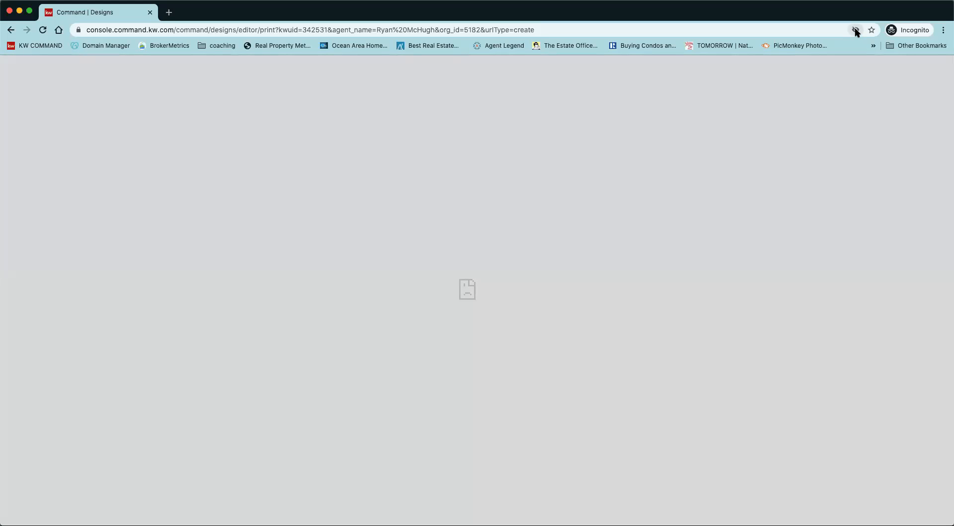
Allow the blocked third-party cookies for the design editor site.
click(855, 31)
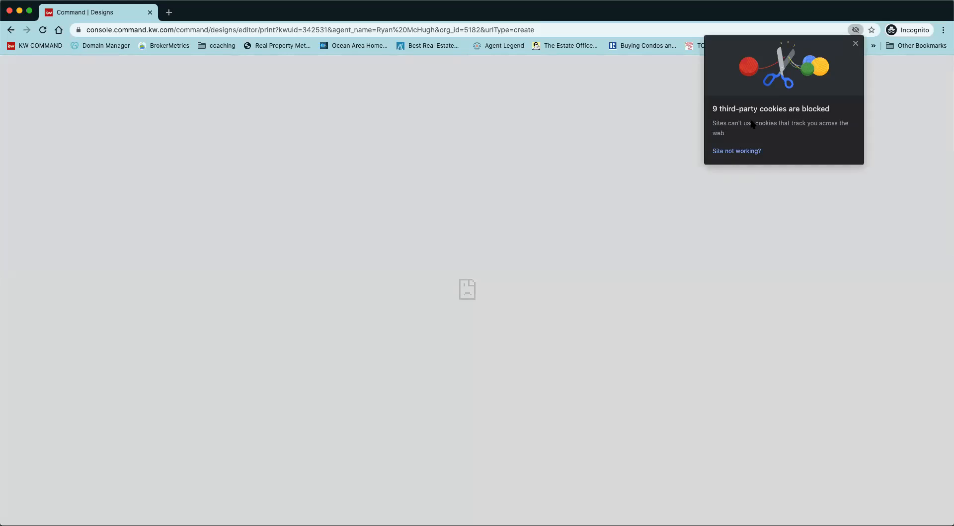
click(738, 151)
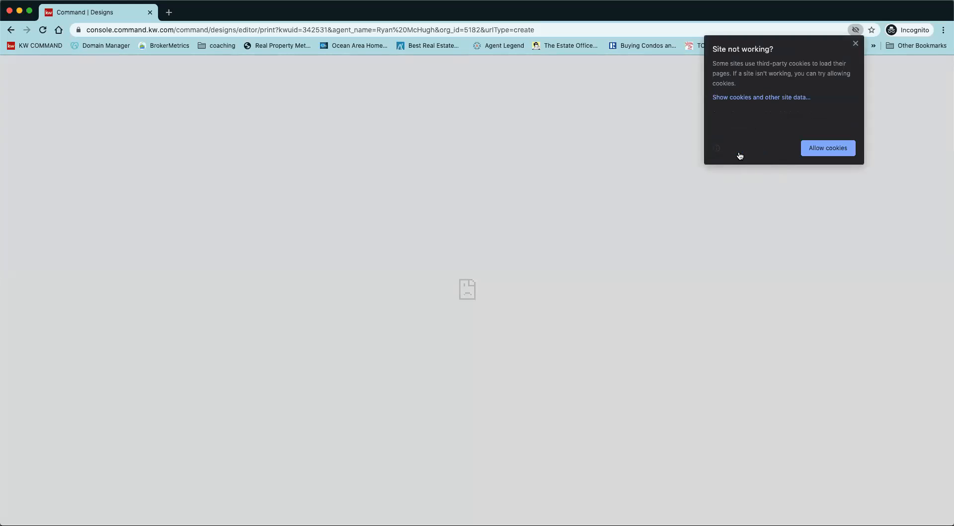
click(826, 148)
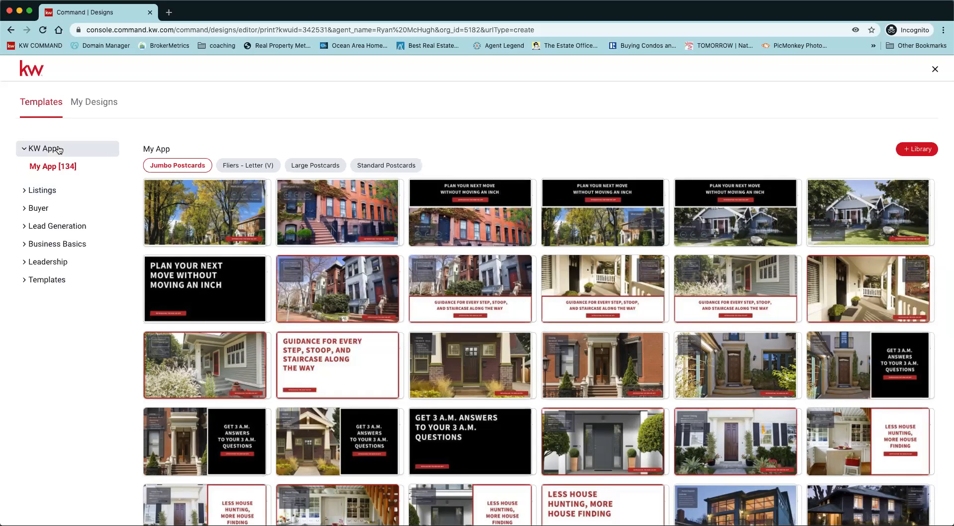
Browse the For Sale listing templates and use the Standard Postcards template 15_FS_PC.
click(42, 193)
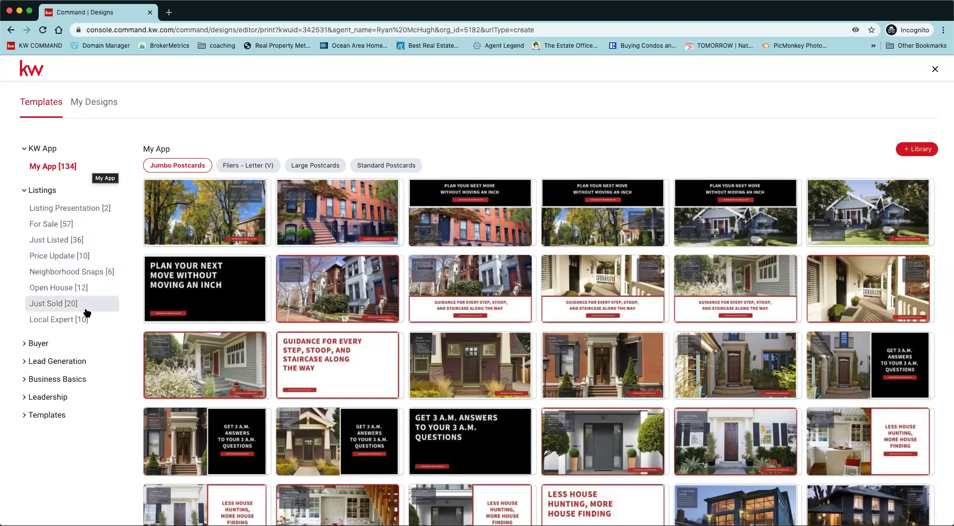
click(46, 226)
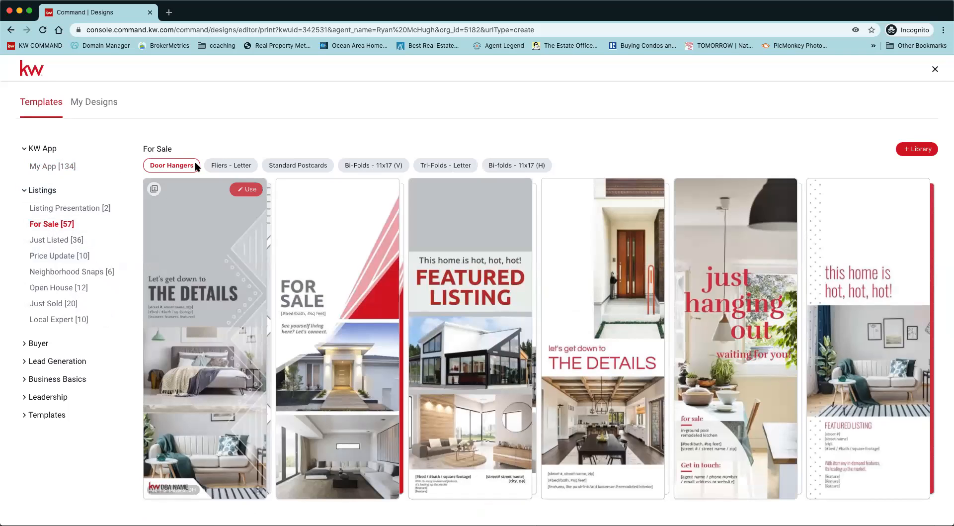
click(239, 167)
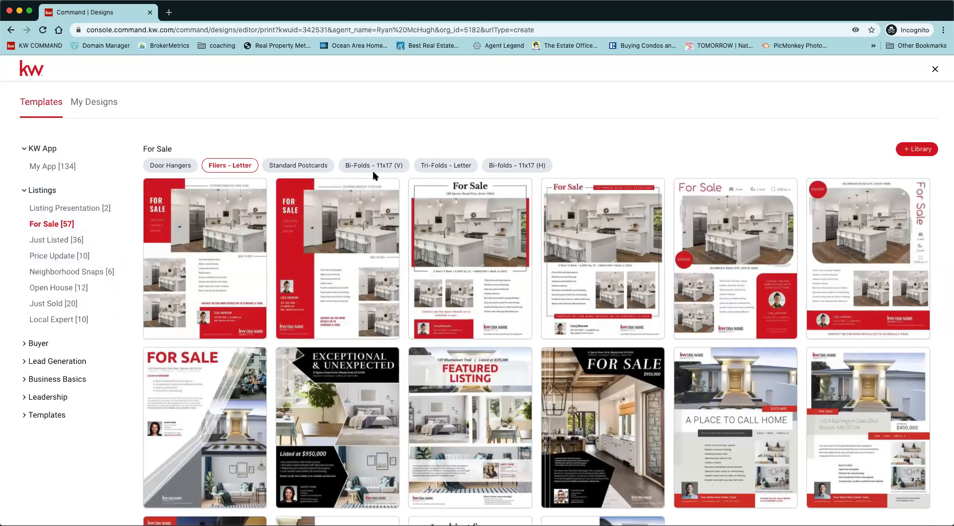
click(299, 166)
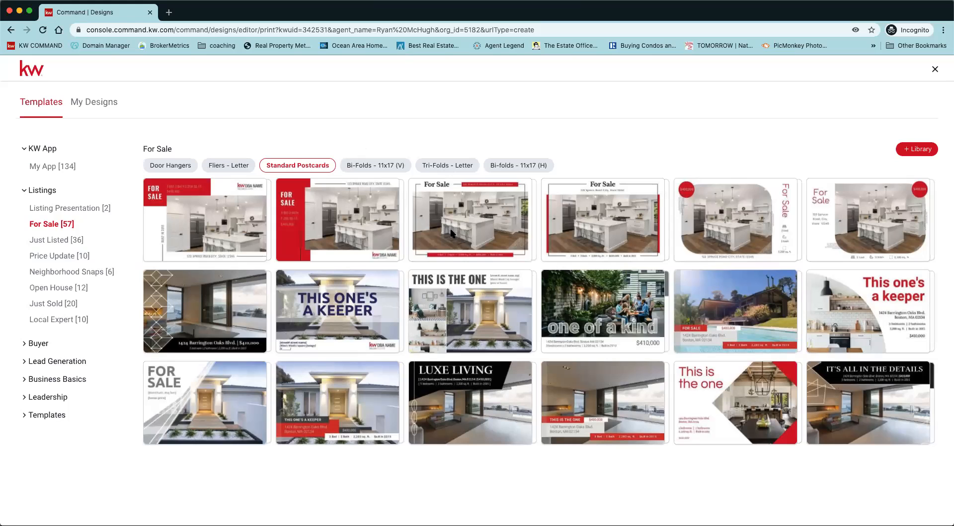
mouse_move(648, 364)
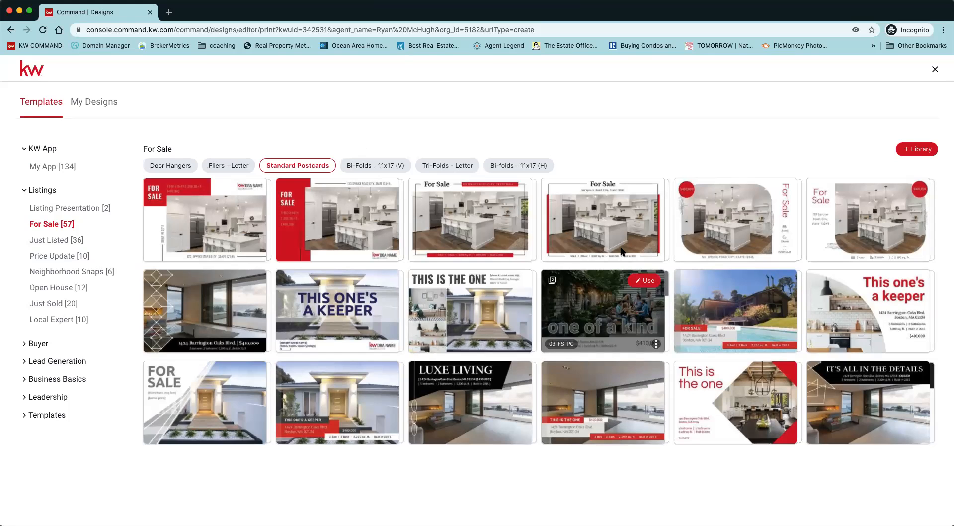
mouse_move(609, 241)
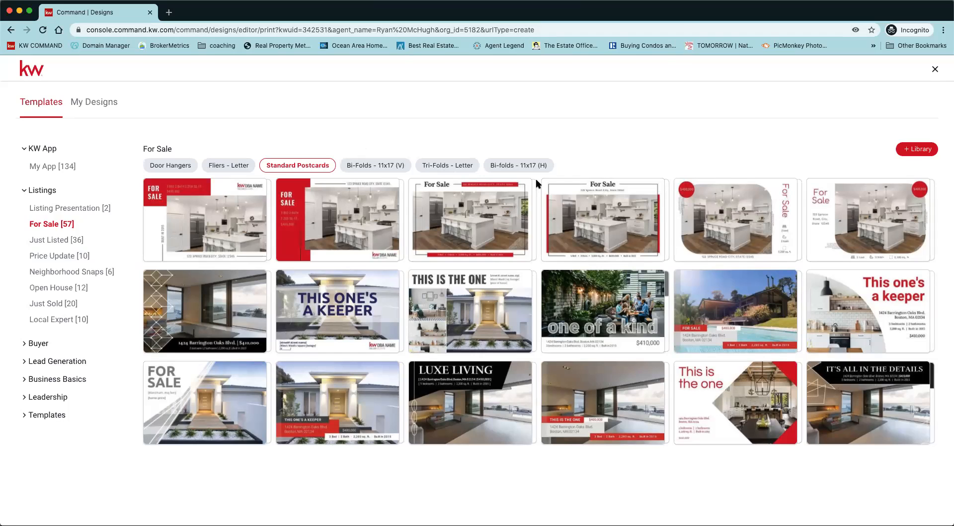
mouse_move(592, 199)
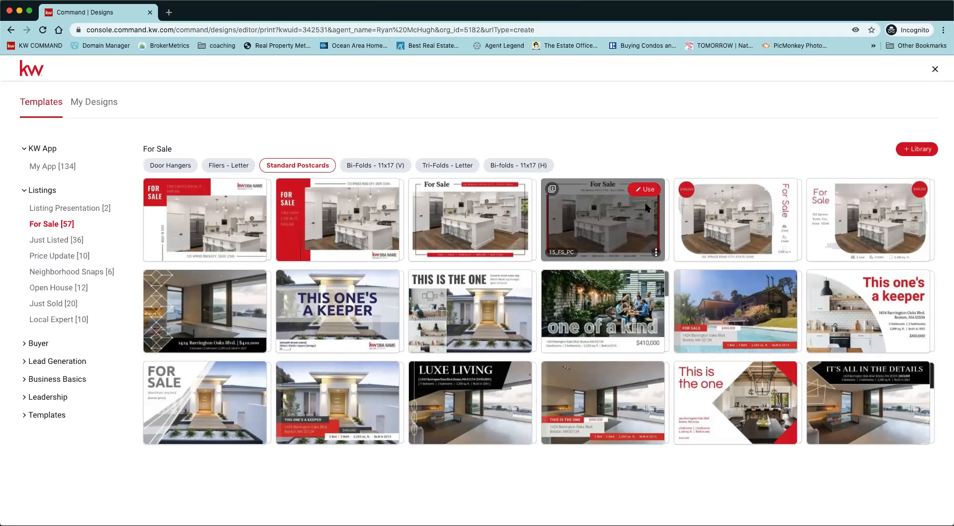
click(648, 191)
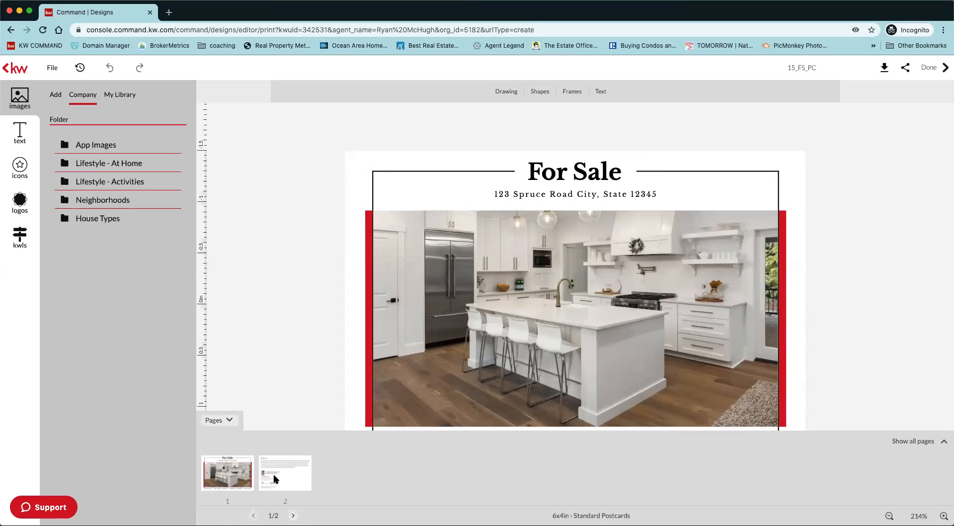
Tilt the "For Sale" headline on the postcard's first page slightly counterclockwise.
click(230, 421)
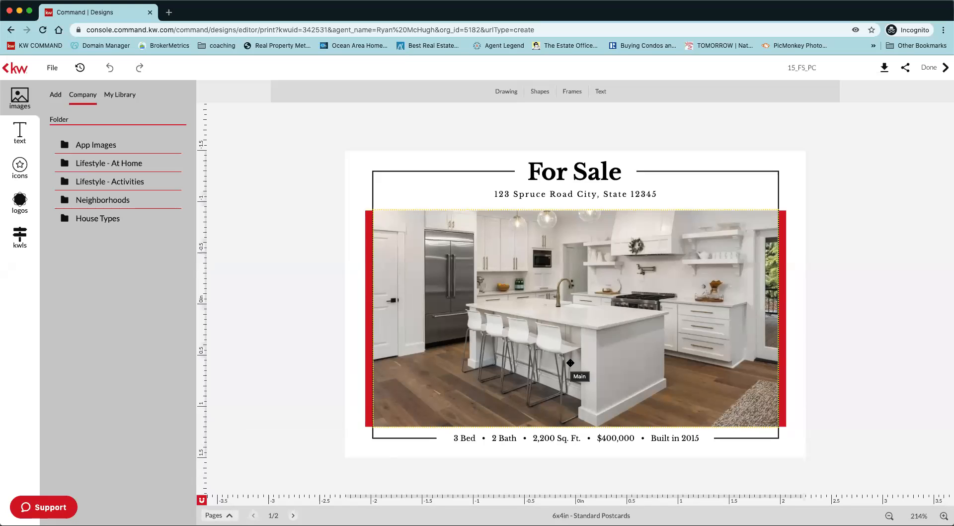
click(601, 173)
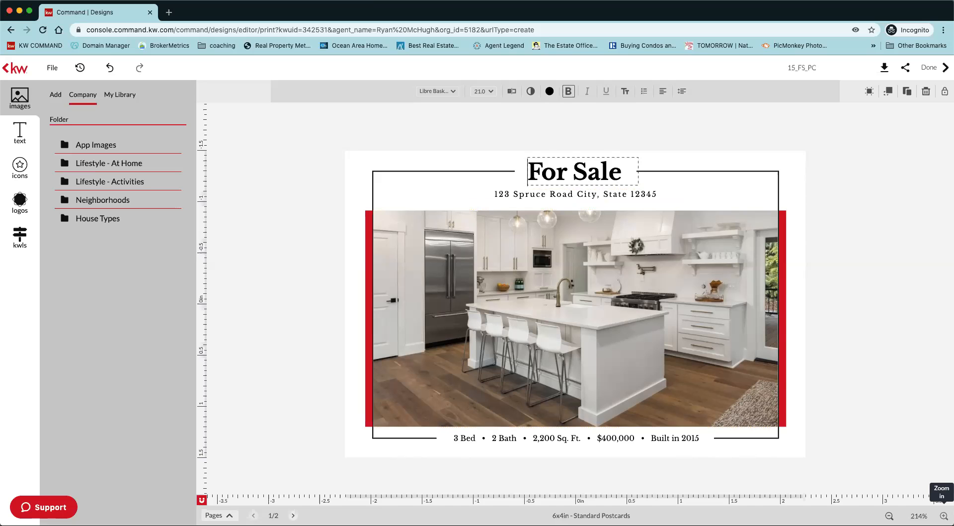
click(944, 516)
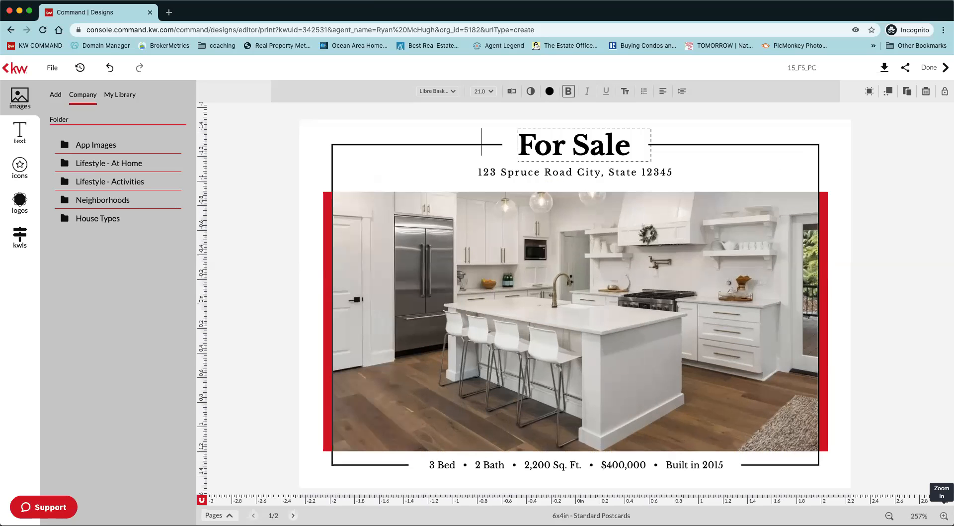
click(944, 516)
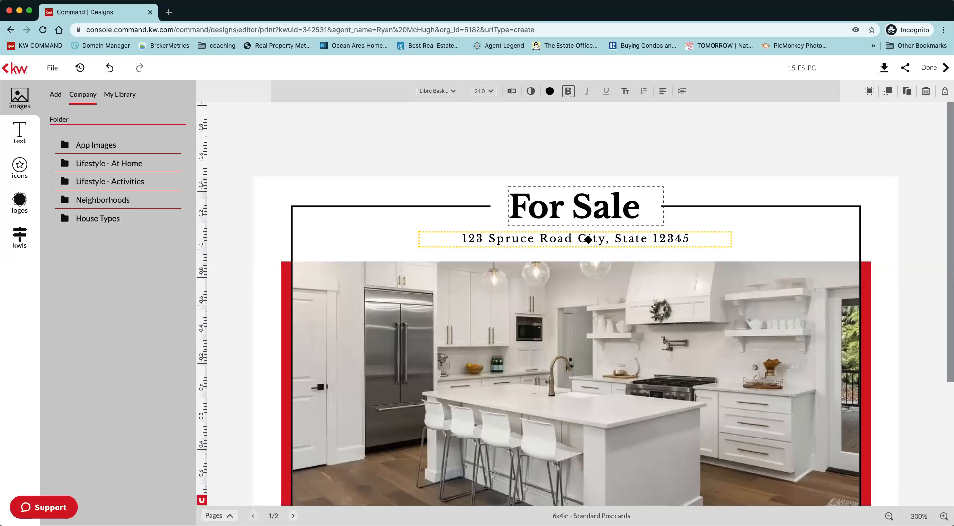
click(558, 238)
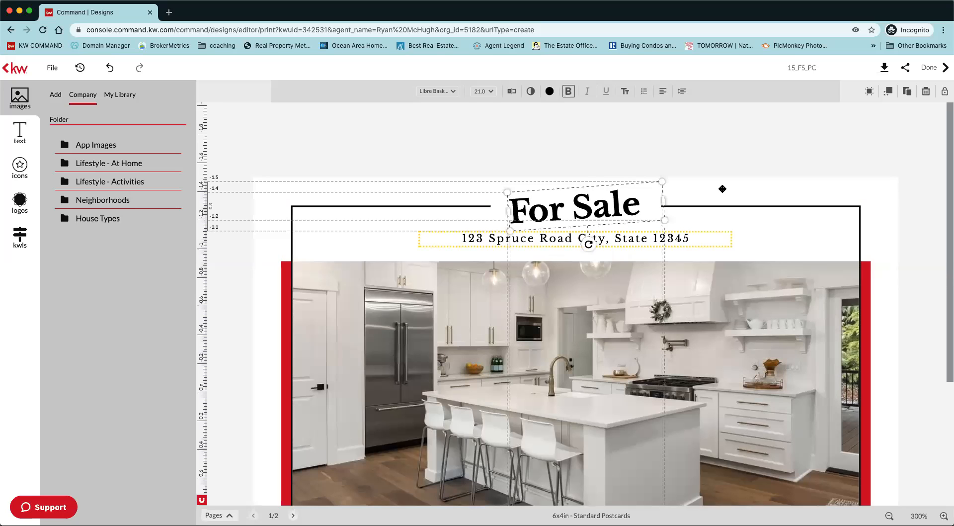
Replace the street name "Spruce" with "main" in the address line below the headline.
click(631, 239)
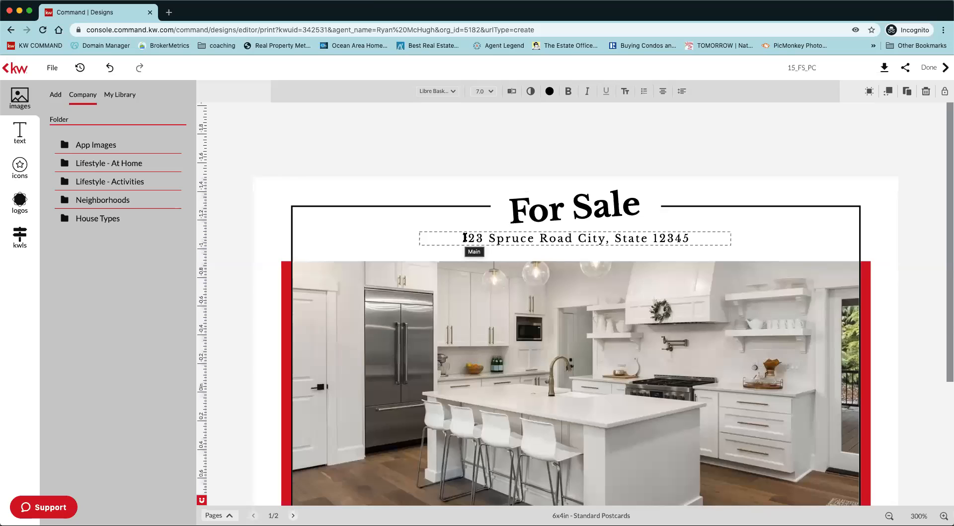
key(Right)
key(BackSpace)
key(Right)
key(Right)
key(Right)
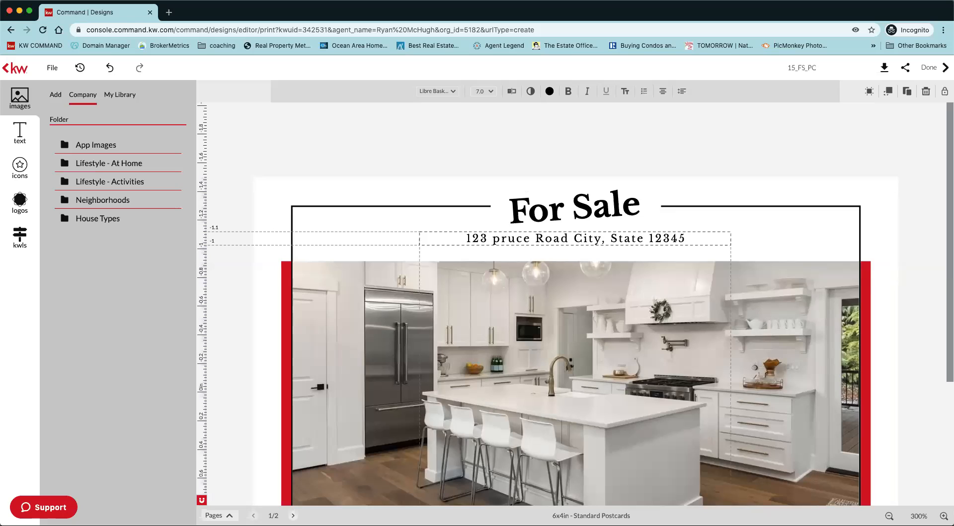
key(BackSpace)
key(BackSpace)
key(BackSpace)
key(BackSpace)
key(BackSpace)
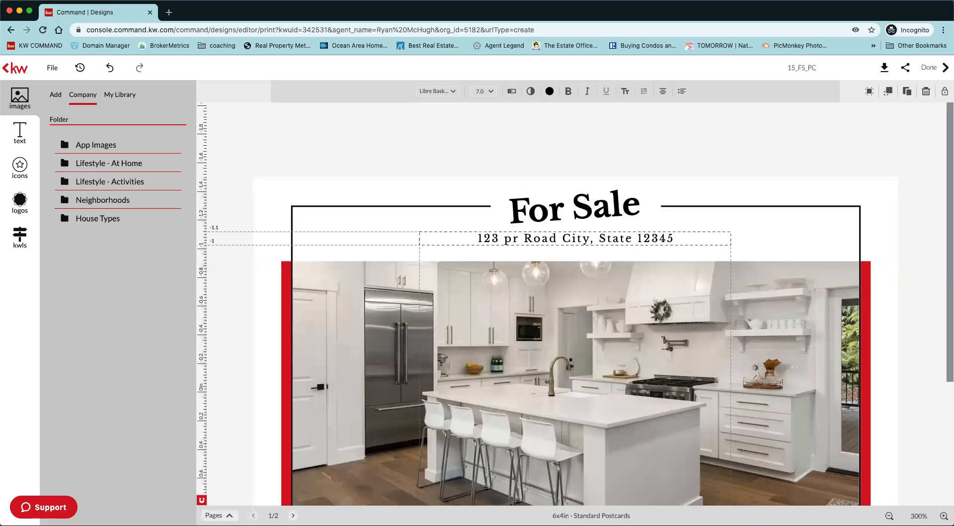
text(ma)
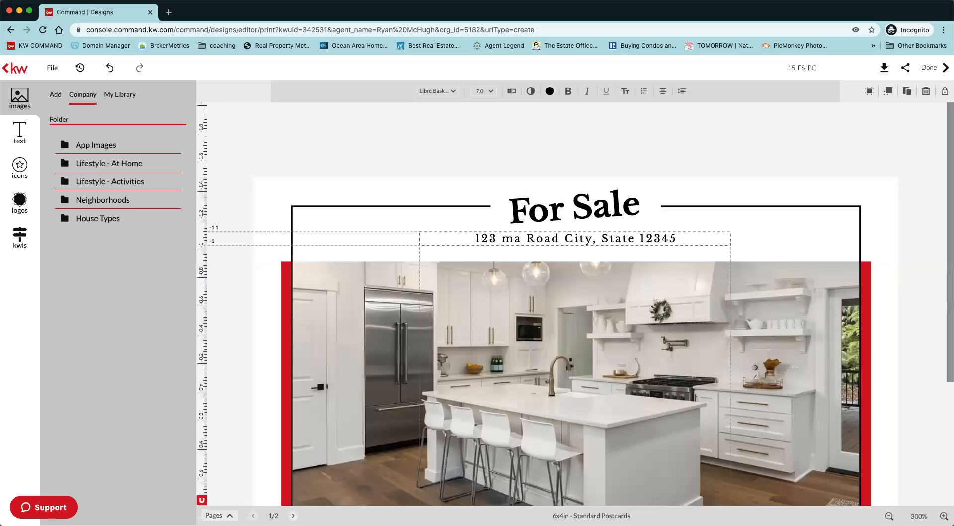
text(in)
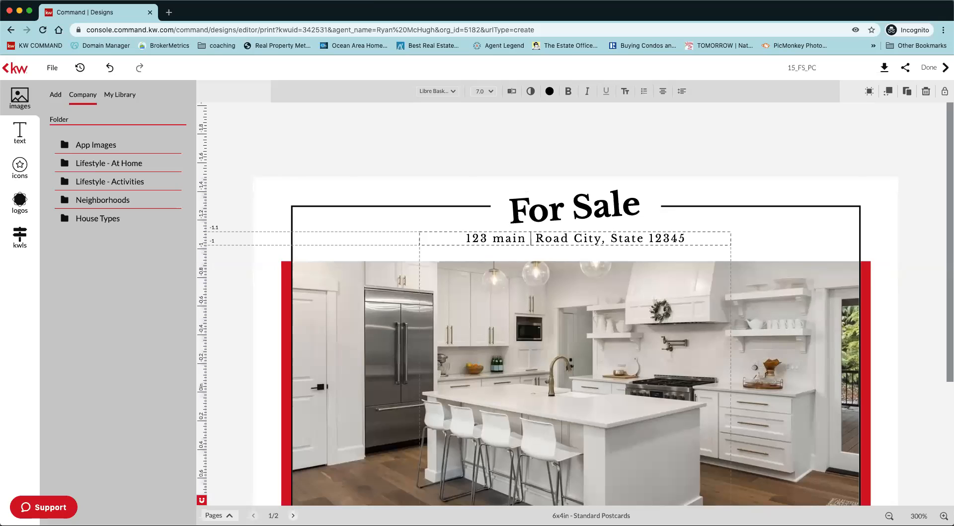
click(528, 226)
click(529, 238)
Recolor both red vertical bars beside the kitchen photo with the recently used green #00A651.
scroll(604, 243, down, 5)
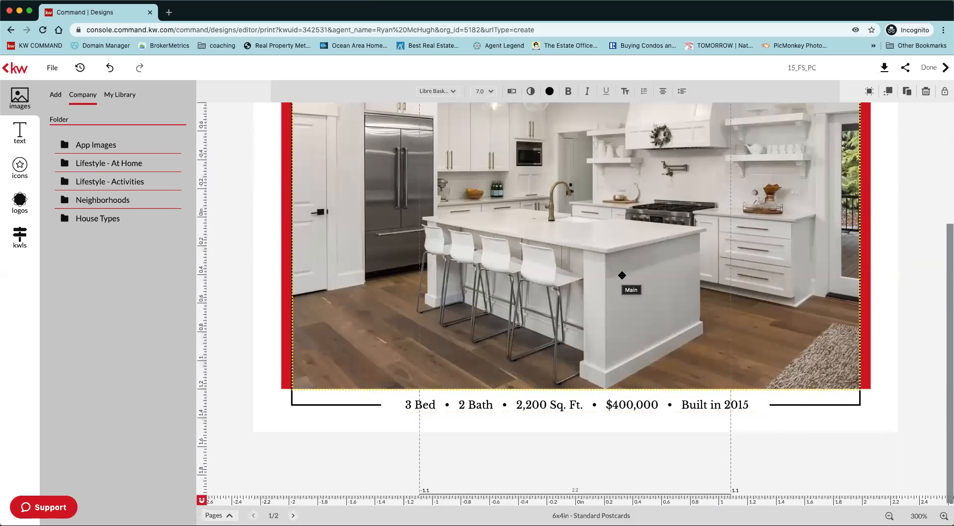
scroll(622, 275, up, 3)
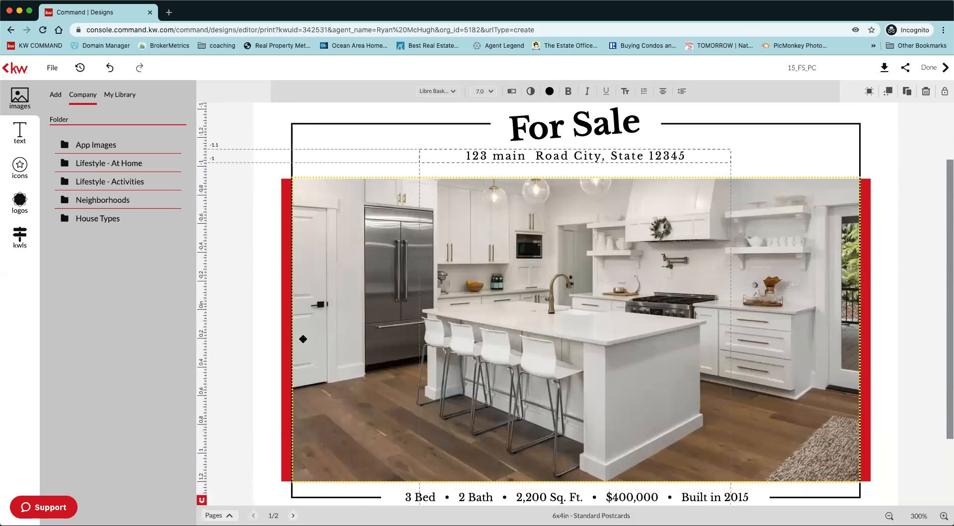
click(285, 336)
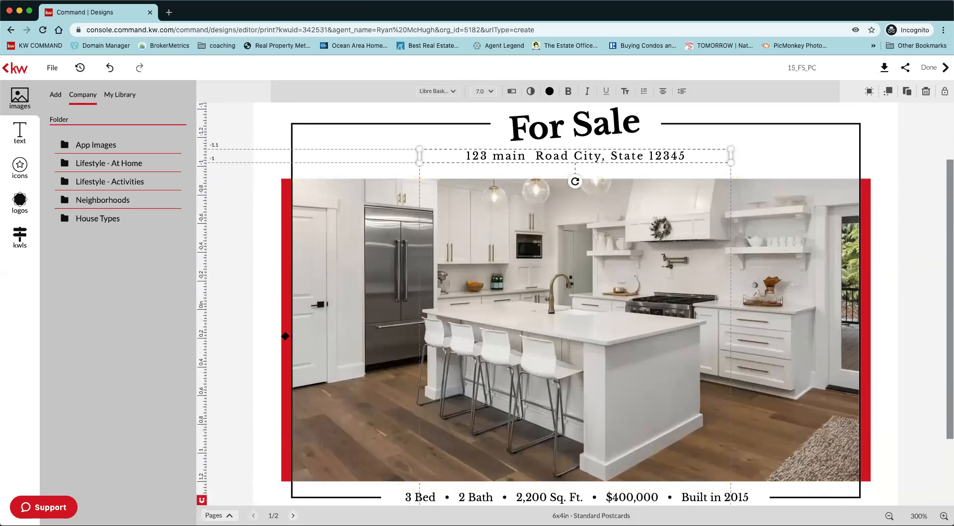
click(287, 287)
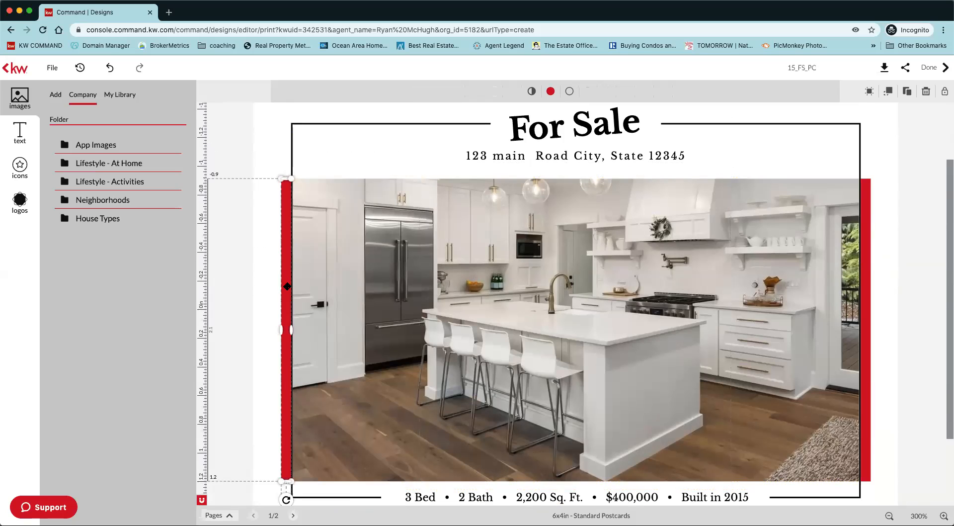
click(550, 92)
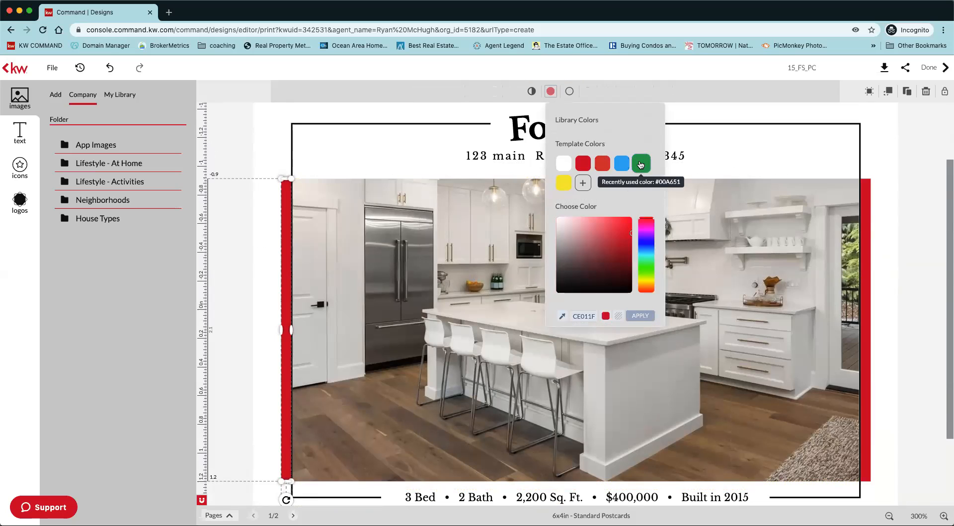
click(641, 164)
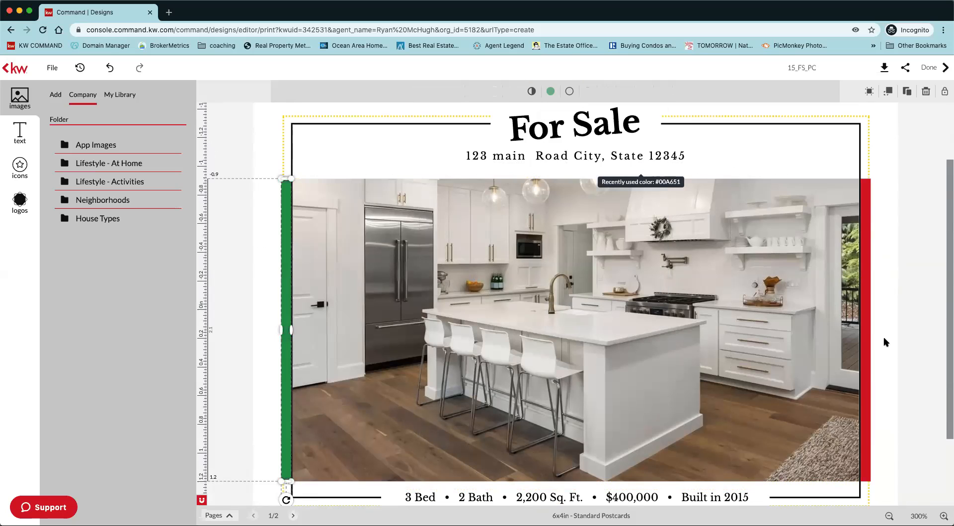
click(869, 329)
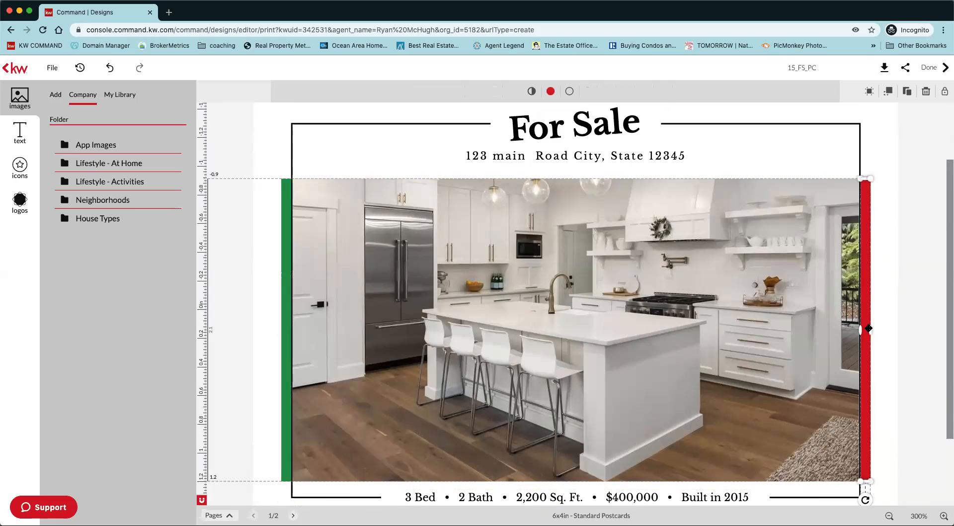
click(551, 92)
click(600, 164)
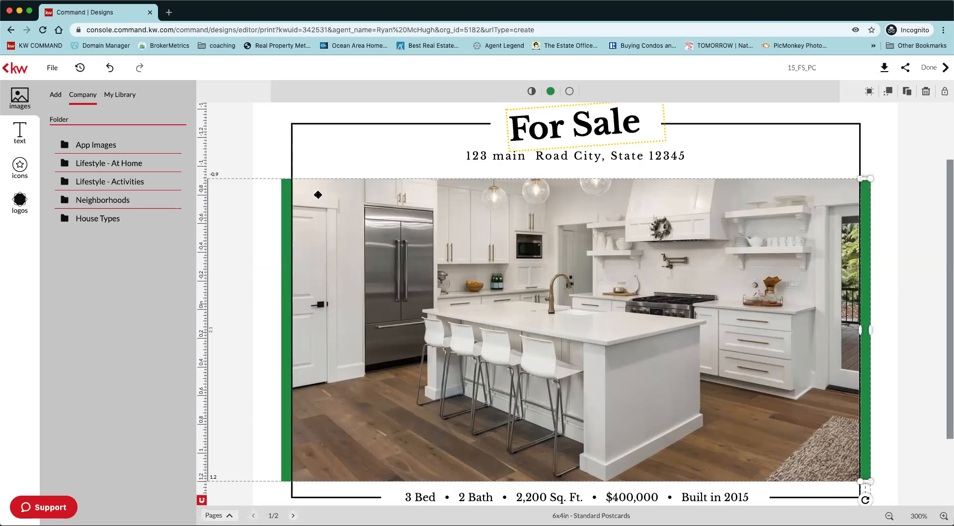
With the kitchen photo selected, search the KWLS listings by the property's street address.
click(458, 301)
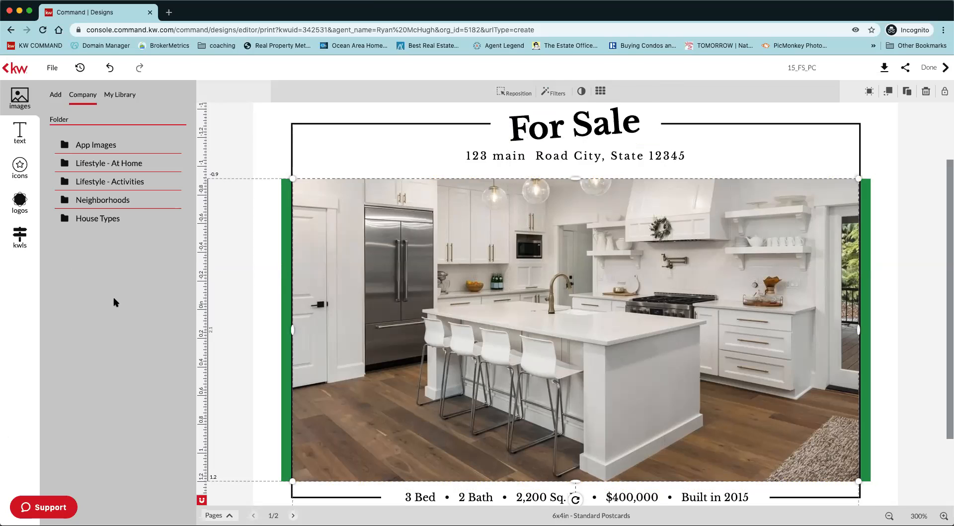
click(19, 241)
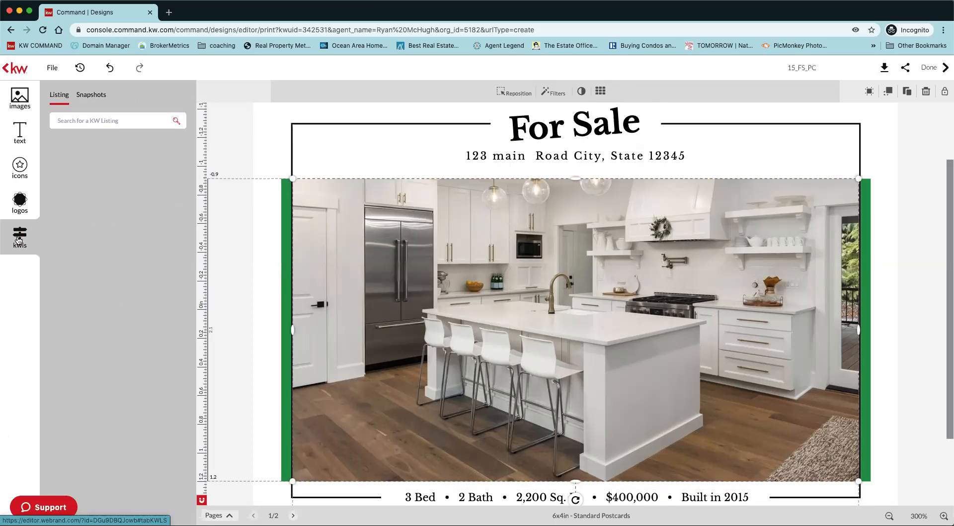
click(98, 120)
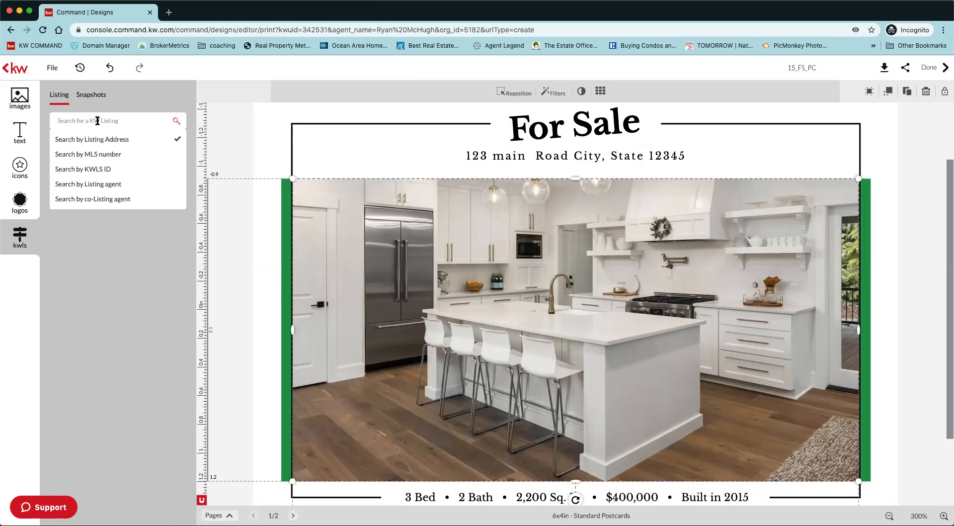
click(97, 120)
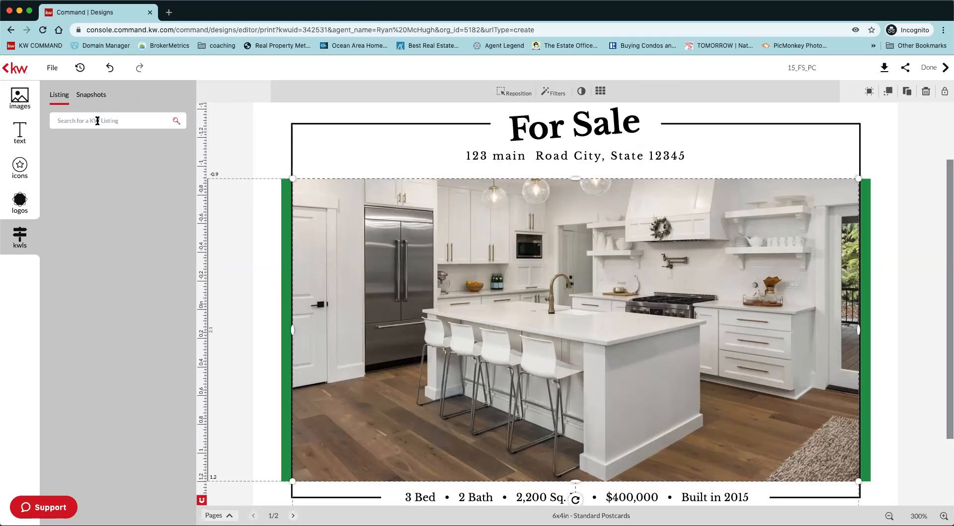
key(Return)
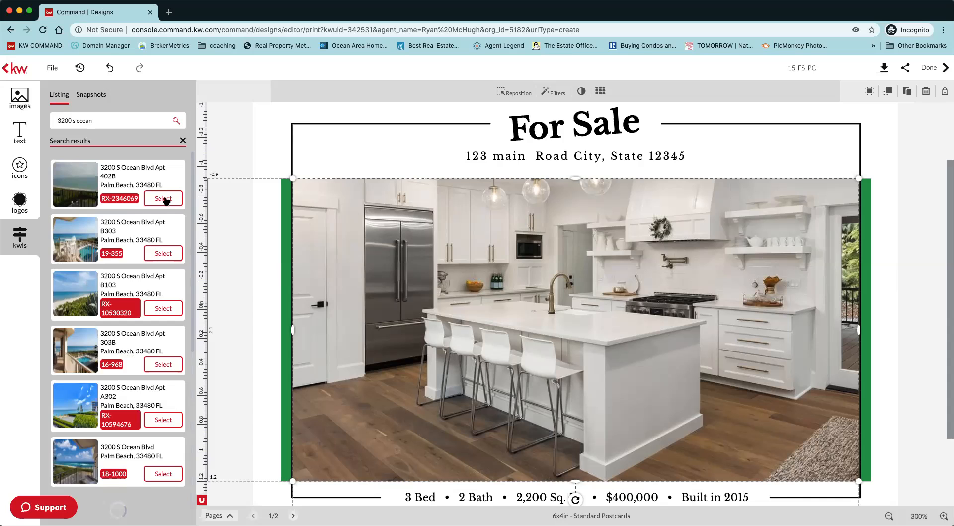
Open the first listing in the search results and replace the kitchen photo with its first ocean-view photo.
click(165, 200)
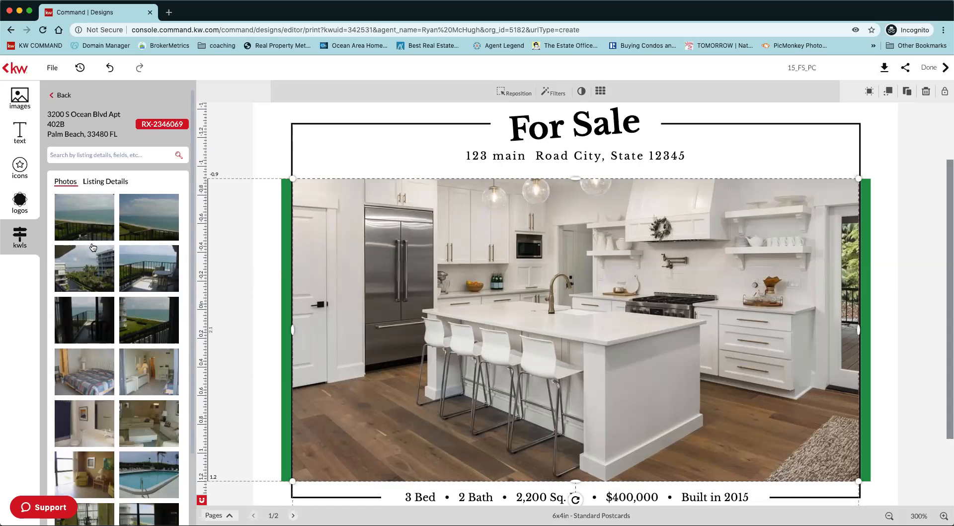
mouse_move(81, 221)
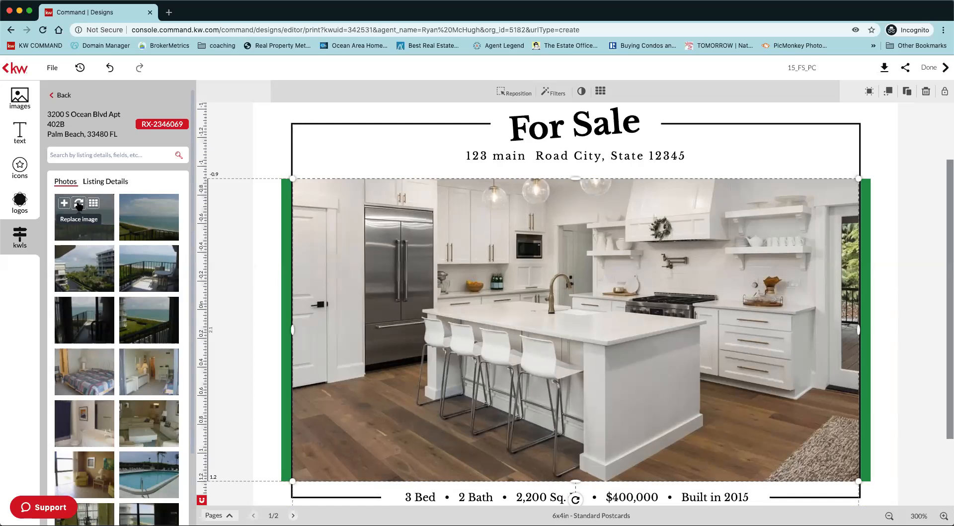
click(78, 205)
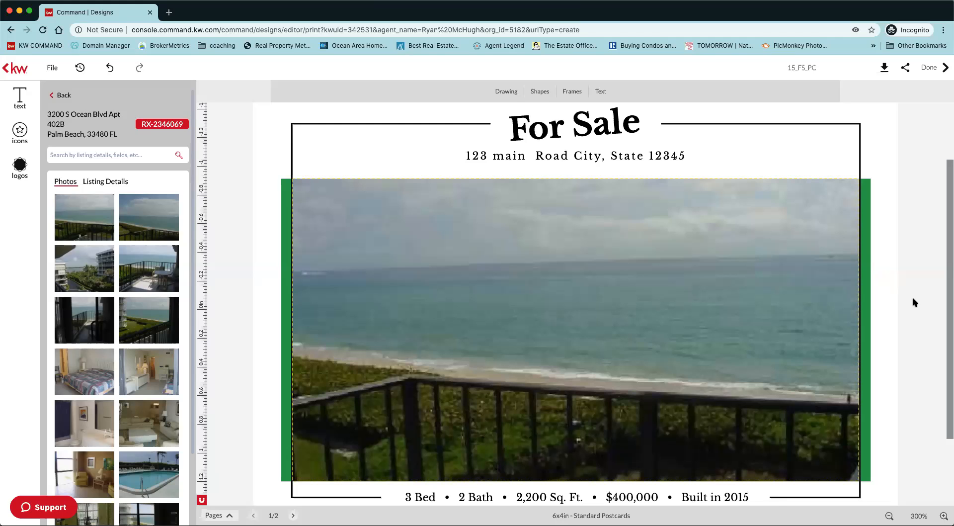
Replace the bed, bath and price line below the photo with the Property Address from the listing details.
scroll(459, 419, down, 2)
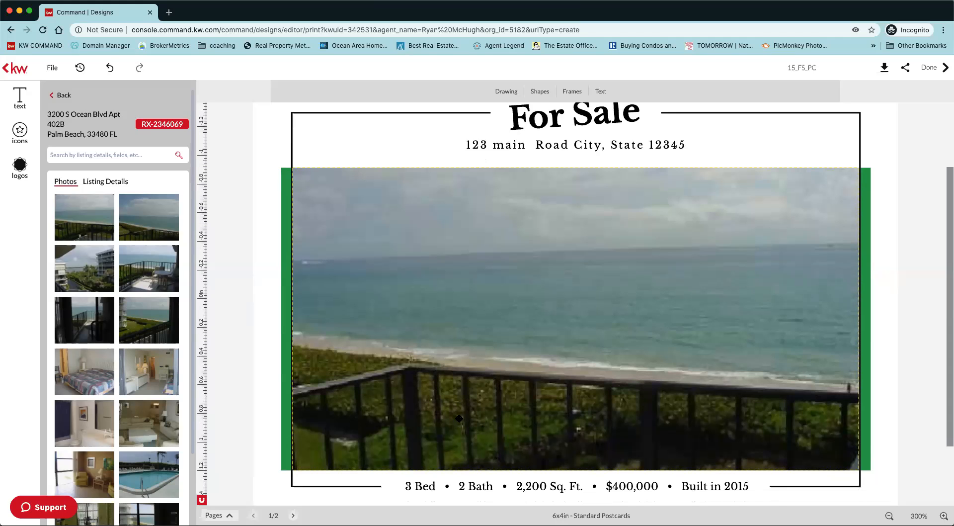
scroll(459, 418, down, 5)
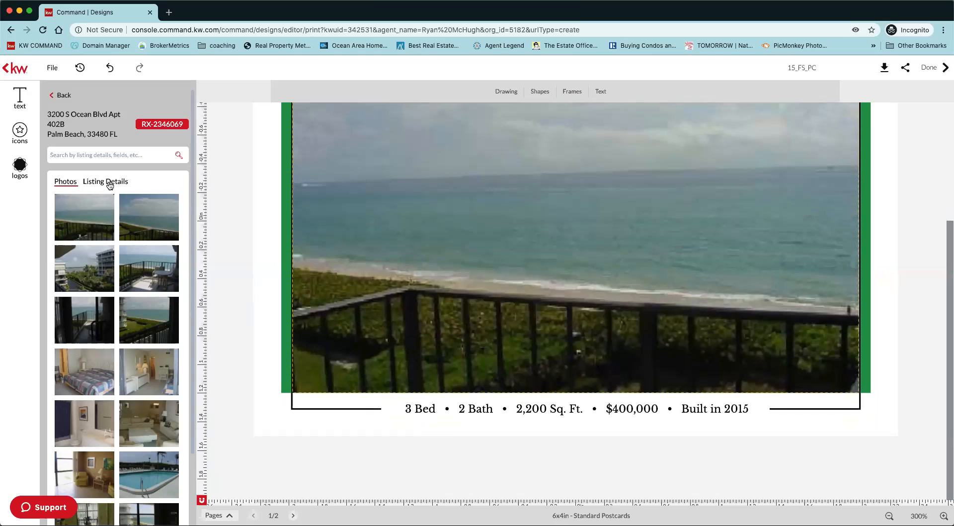
click(110, 183)
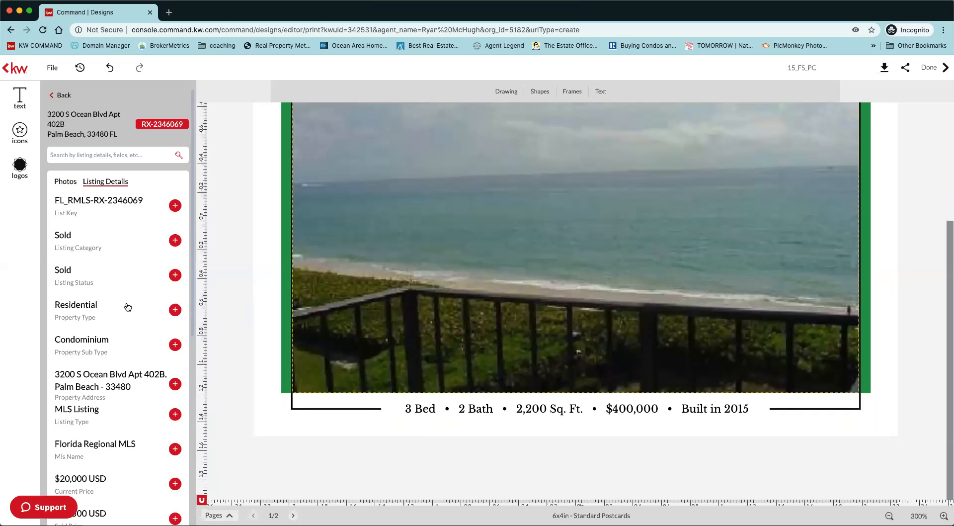
click(540, 409)
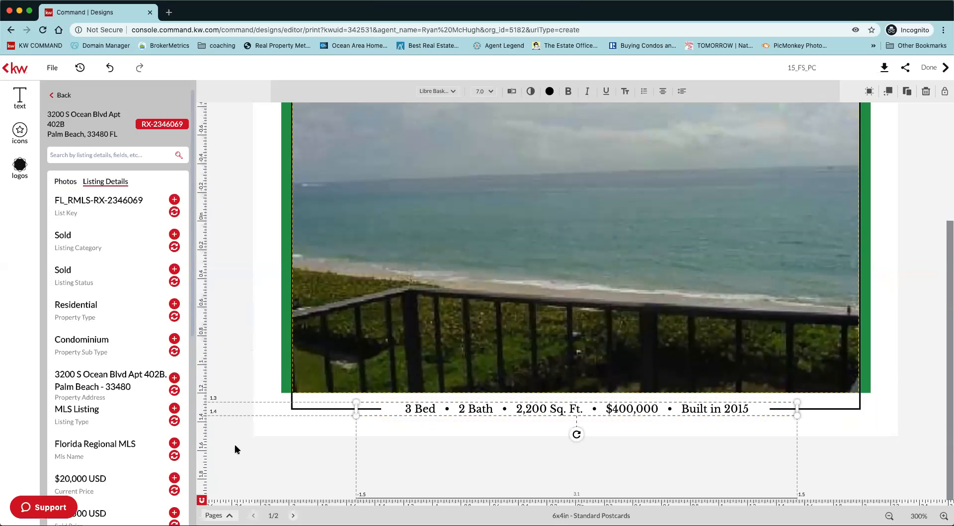
click(173, 391)
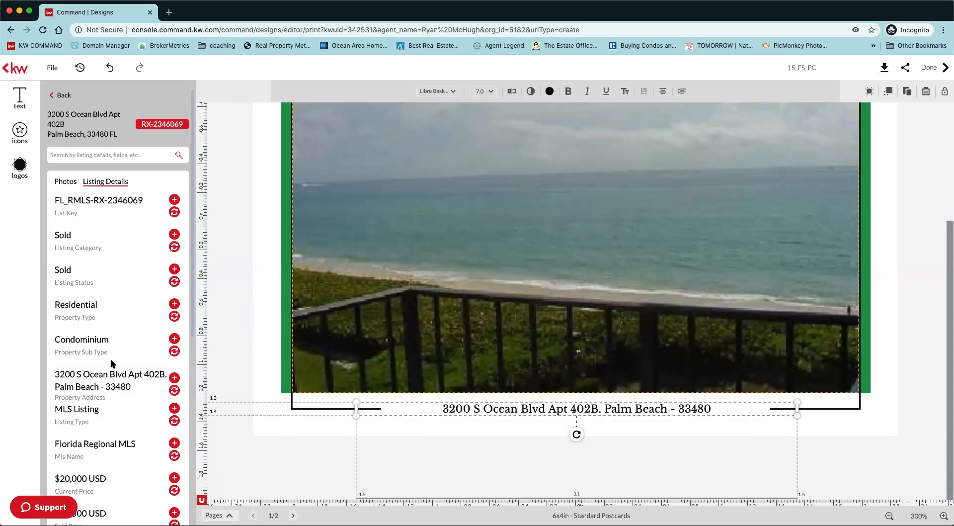
Replace the address line under the "For Sale" headline with the listing's Property Address.
scroll(224, 328, up, 1)
scroll(225, 331, up, 5)
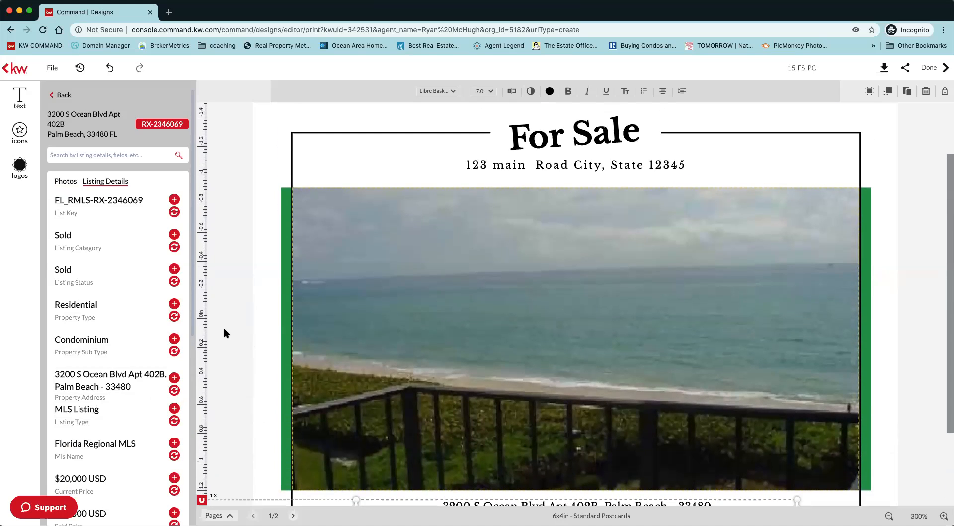
scroll(224, 330, up, 1)
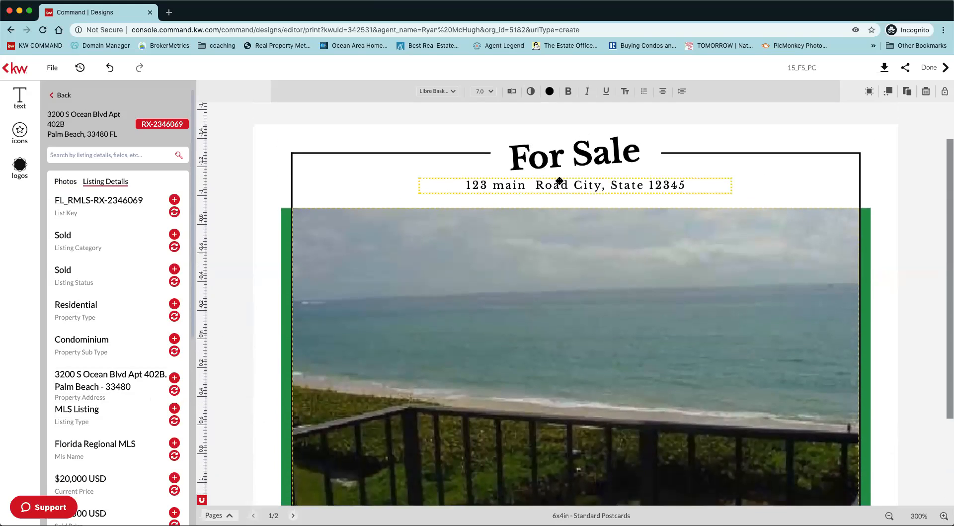
click(174, 390)
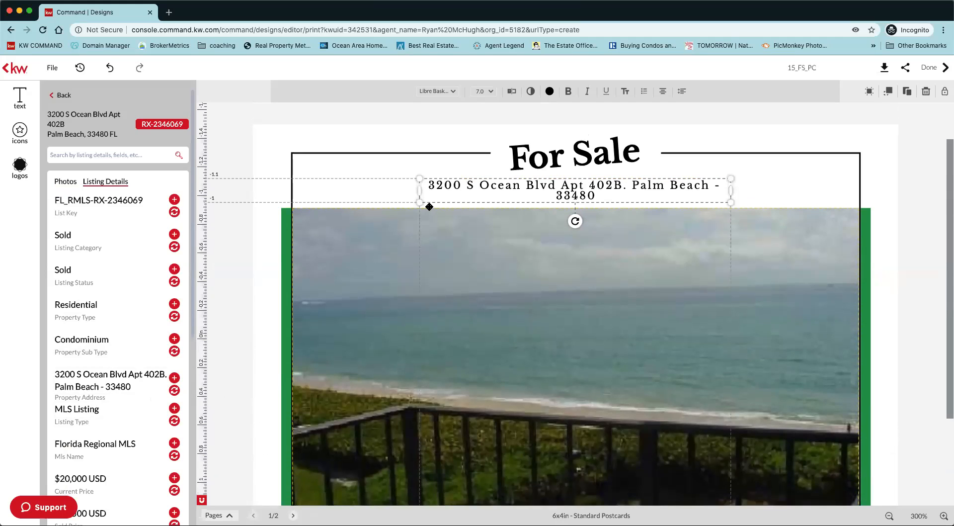
click(260, 139)
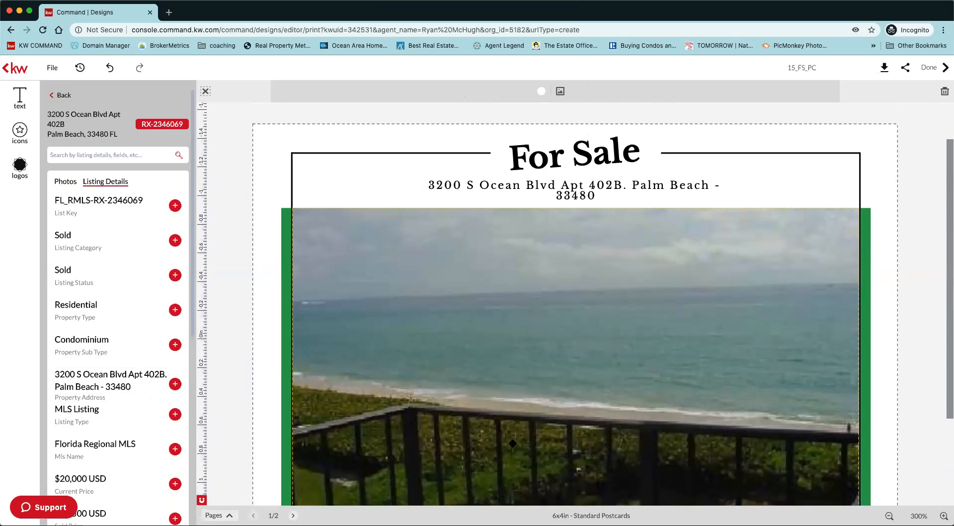
Show the postcard's page thumbnails and open page 2.
scroll(513, 443, down, 5)
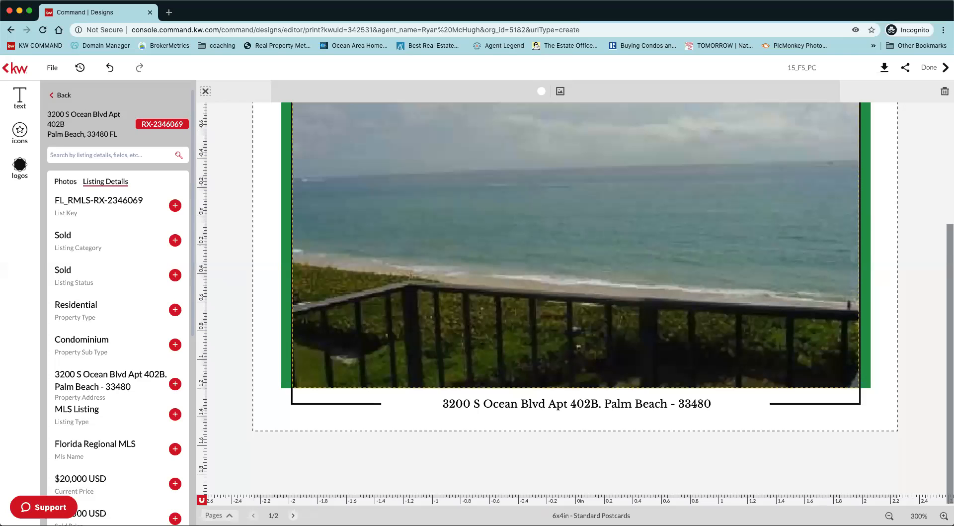
click(217, 516)
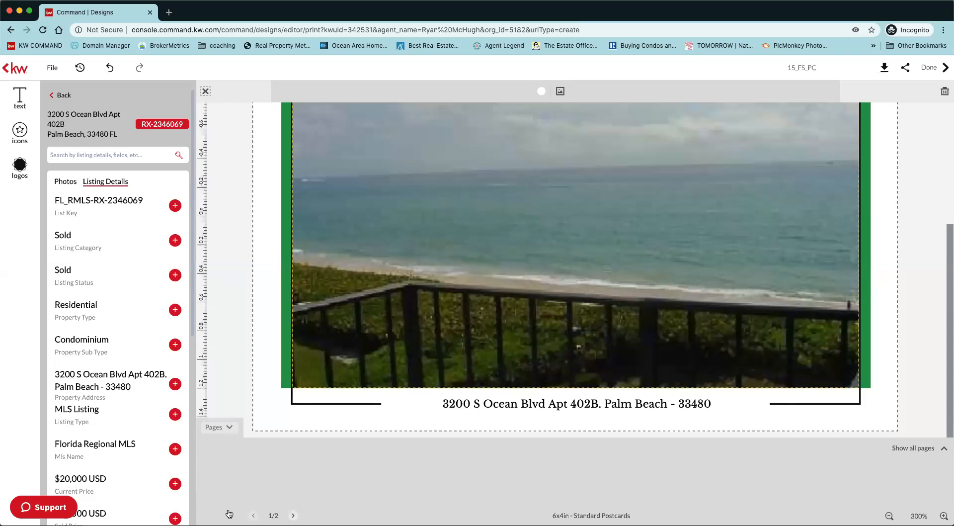
click(287, 485)
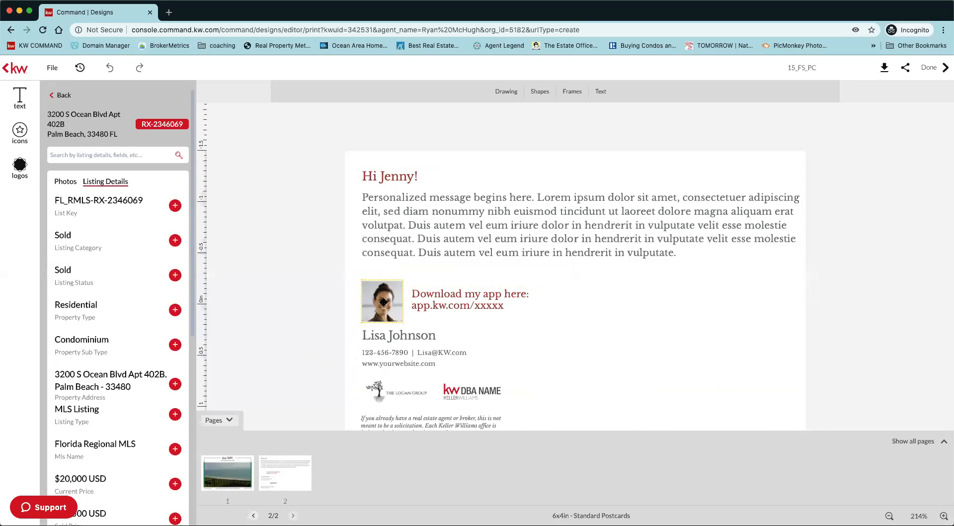
click(380, 305)
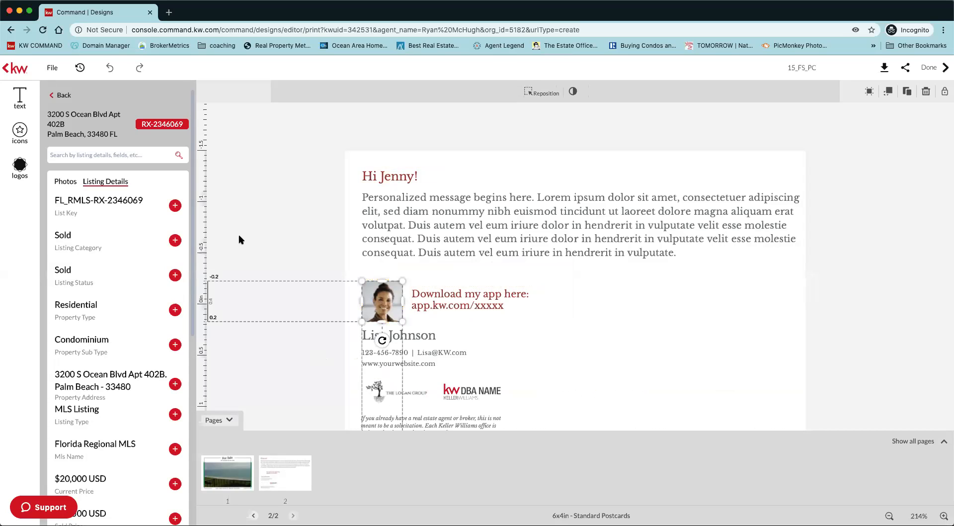
click(19, 169)
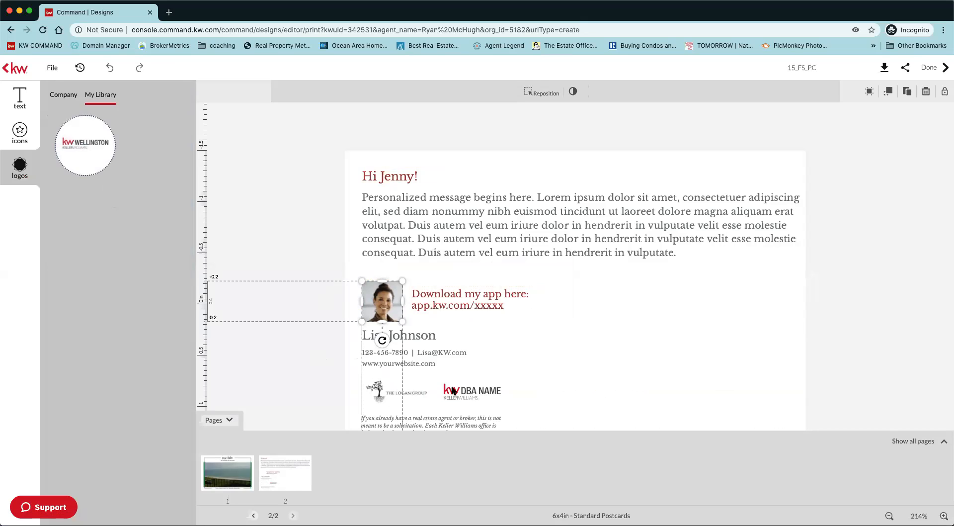
click(20, 133)
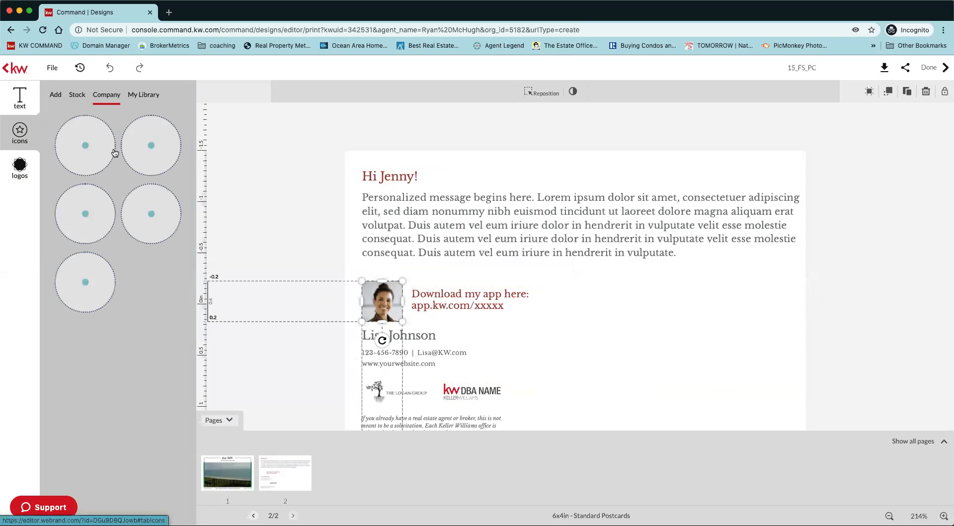
click(138, 95)
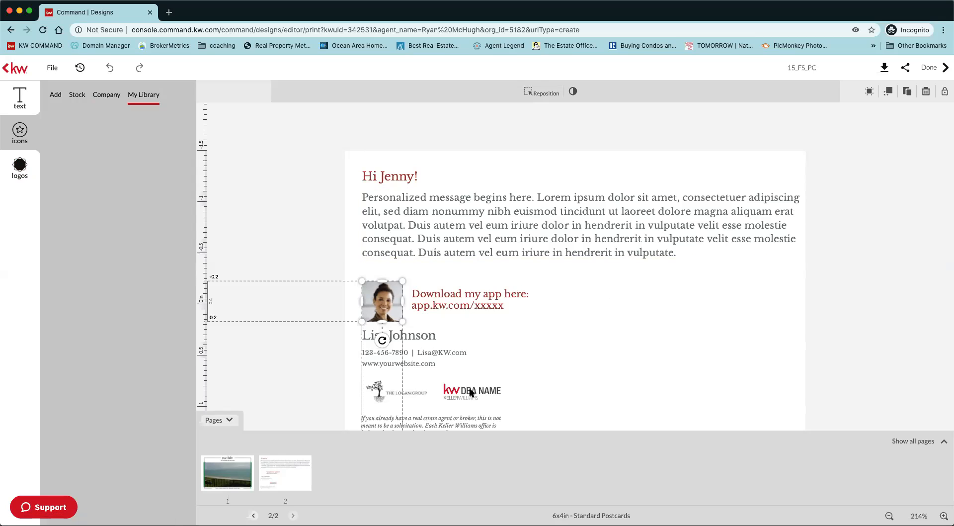
Replace the tree logo below the contact details with the My Library image of the baby in a blue chair and move it beside the agent's name.
click(411, 394)
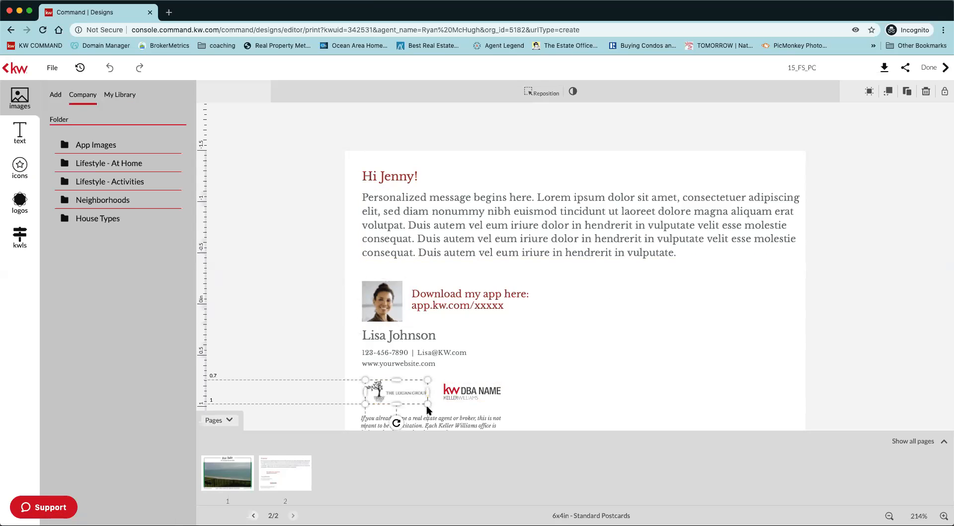
click(120, 94)
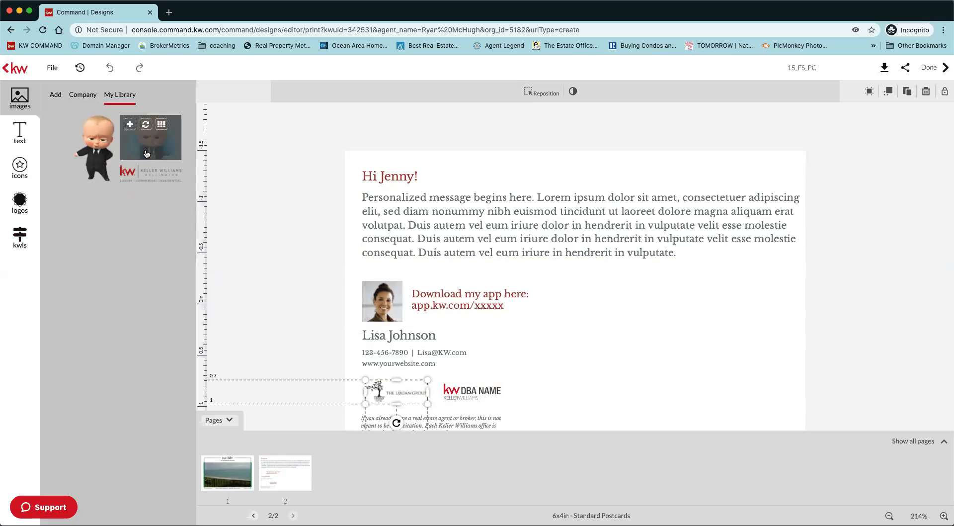
click(146, 124)
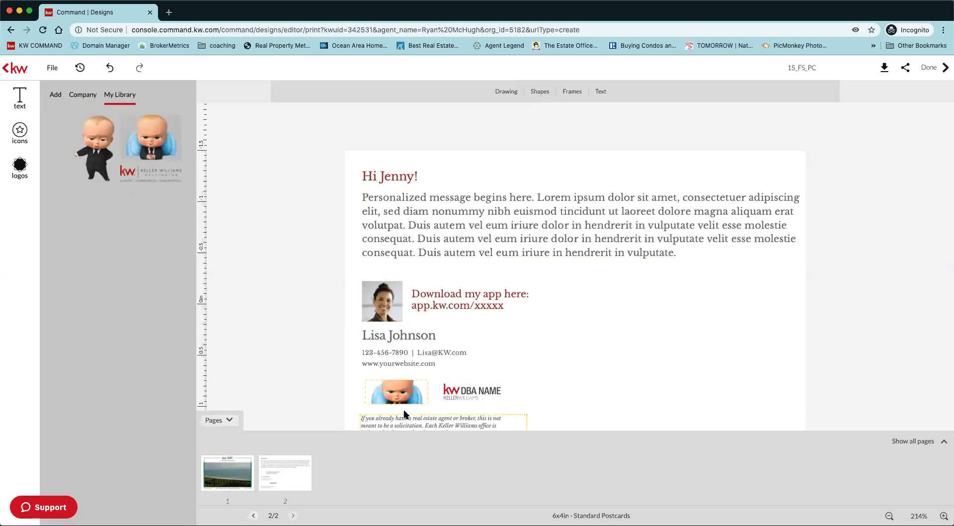
drag(401, 393, 530, 331)
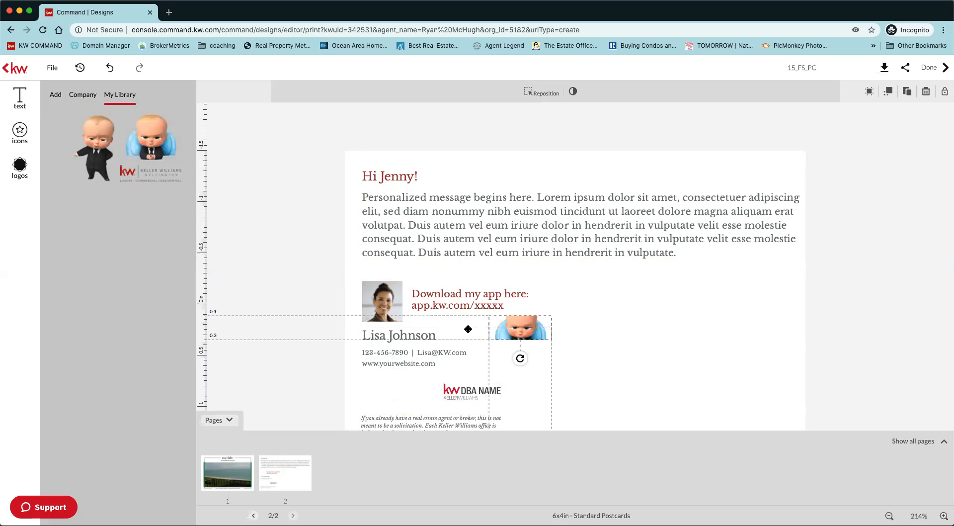
Delete the agent portrait and move the baby image into its place beside the app download text.
click(390, 308)
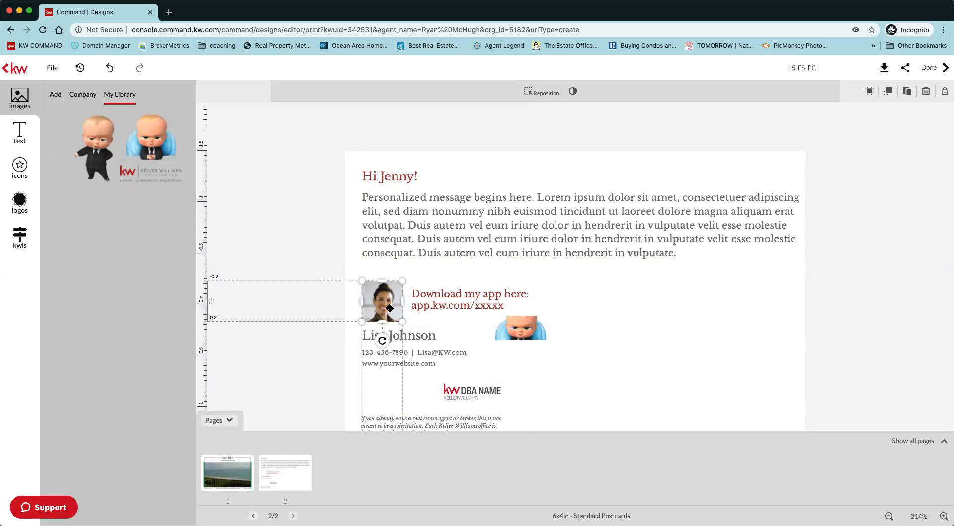
key(Delete)
click(384, 301)
key(Delete)
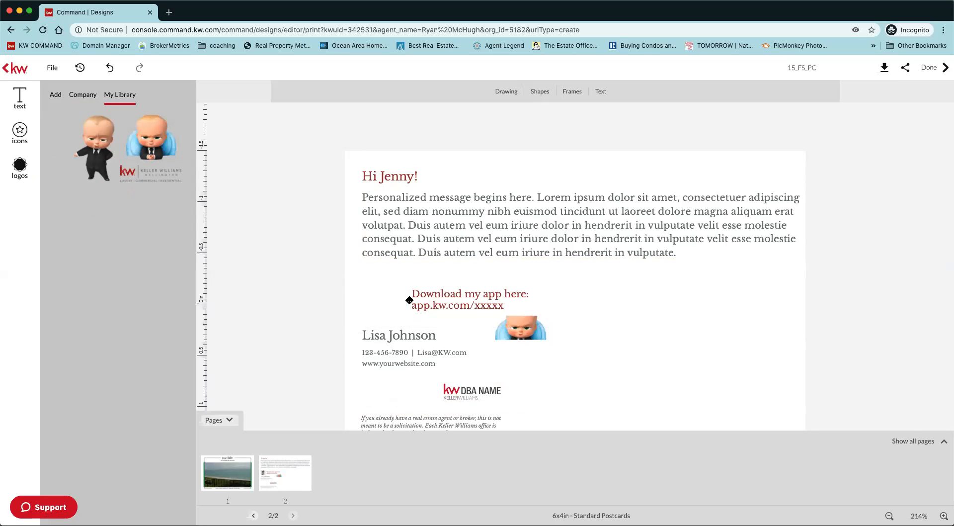
drag(406, 304, 402, 302)
click(456, 380)
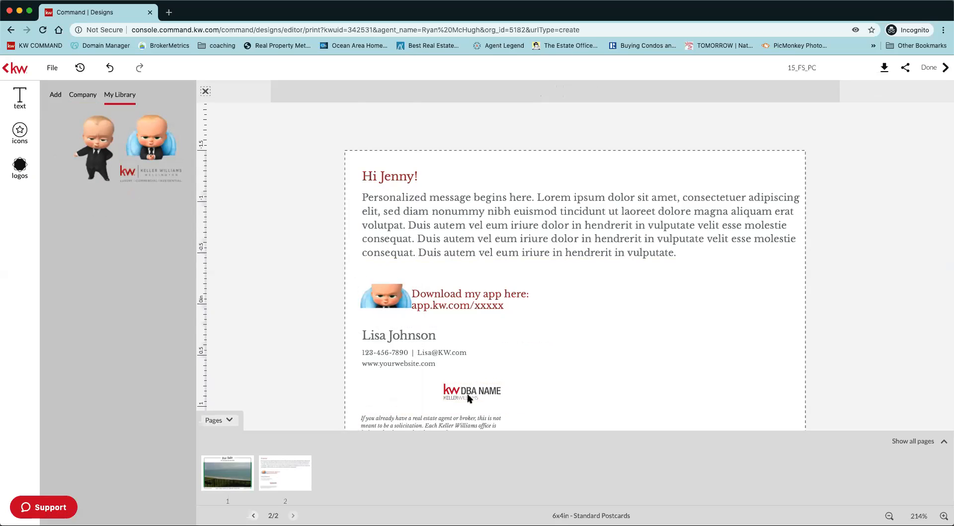
Add the KW Wellington logo from the logo library, shrink it to about 0.6 in wide and place it in the page's lower-right corner.
click(20, 165)
drag(76, 160, 571, 305)
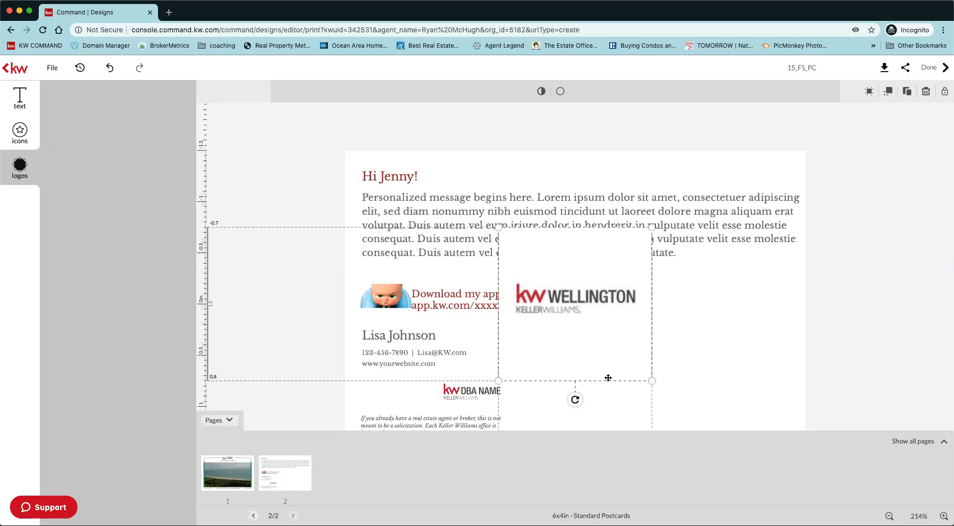
drag(560, 361, 762, 375)
drag(802, 399, 790, 428)
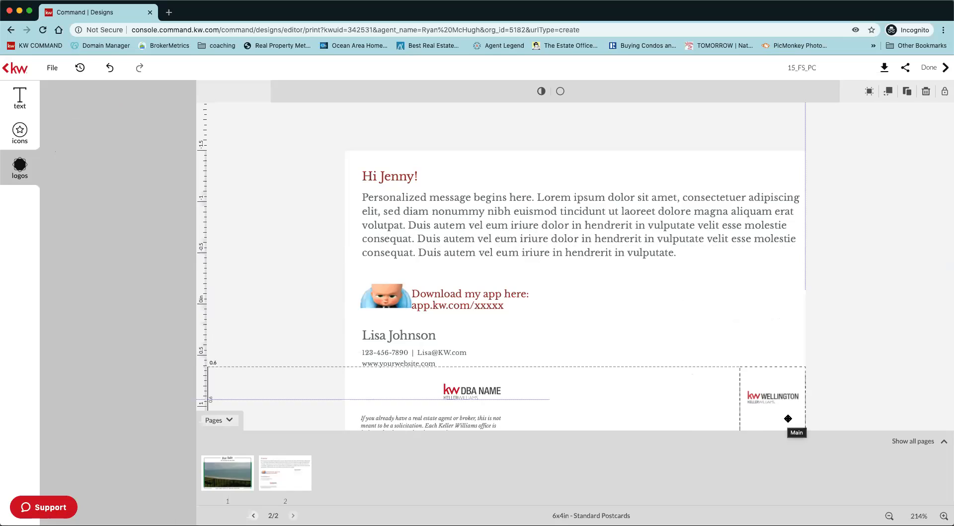
click(230, 421)
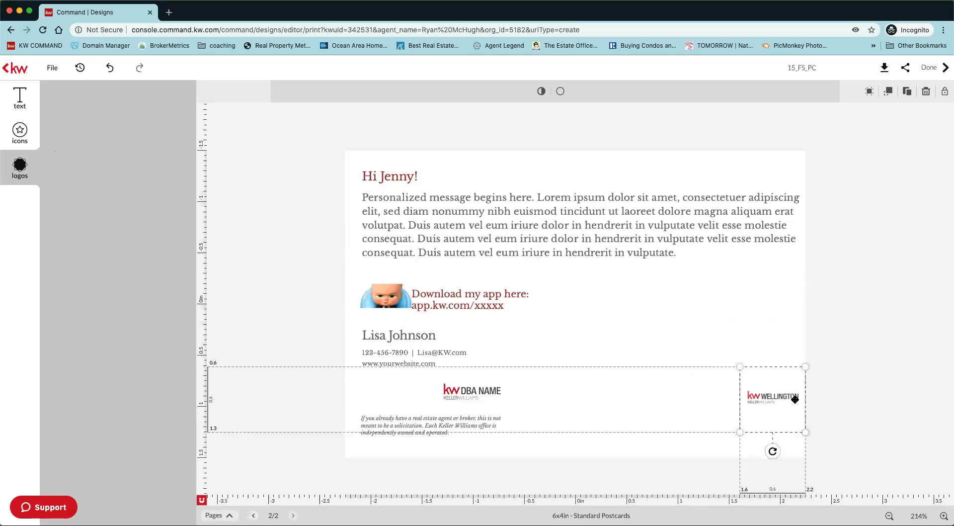
drag(784, 407, 784, 430)
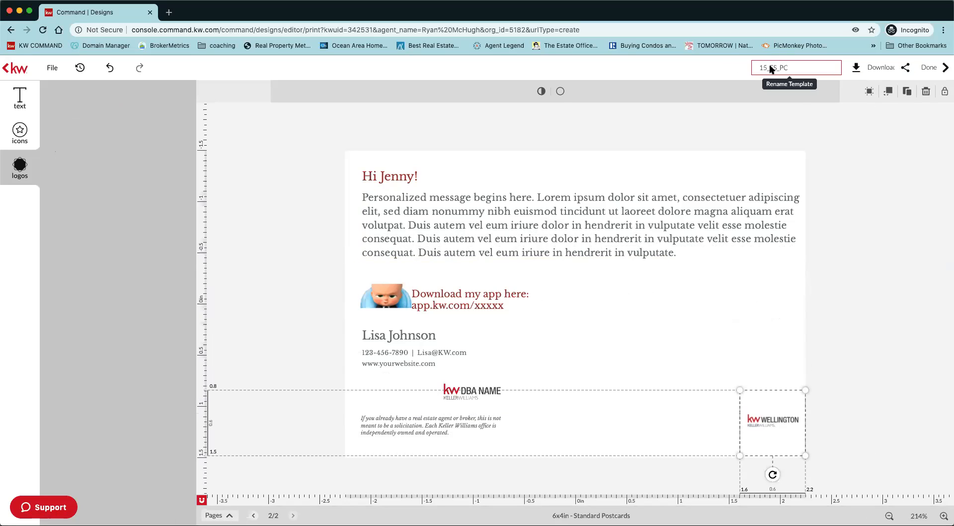
Rename the postcard template as "test for bootcamp".
click(790, 68)
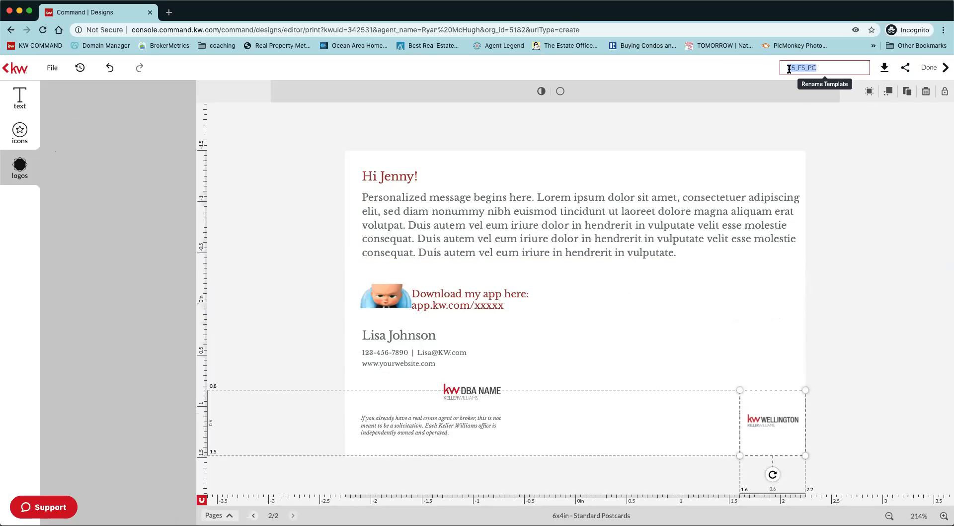
text(test for bootcamp)
Review the PDF download options, including page range, quality and the publish settings for bleed, cut marks, ZIP and CMYK.
click(884, 71)
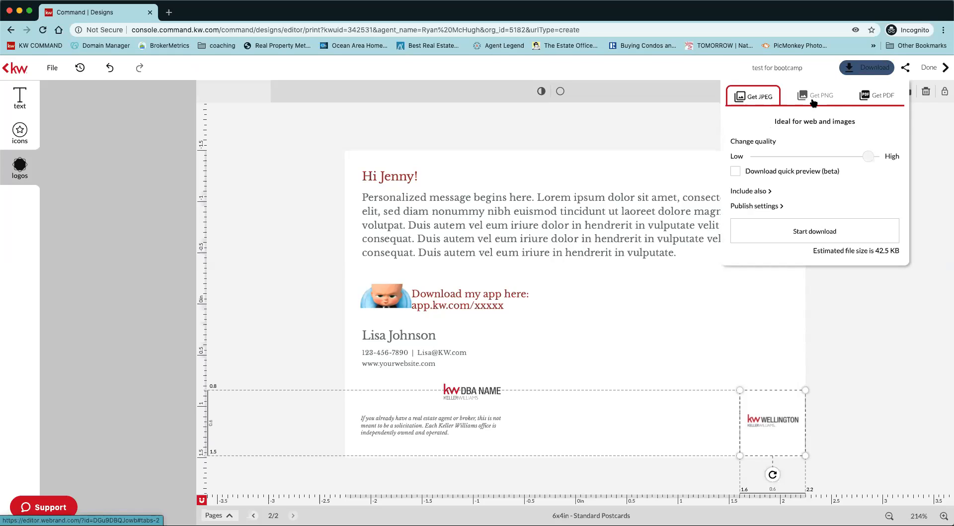
click(878, 100)
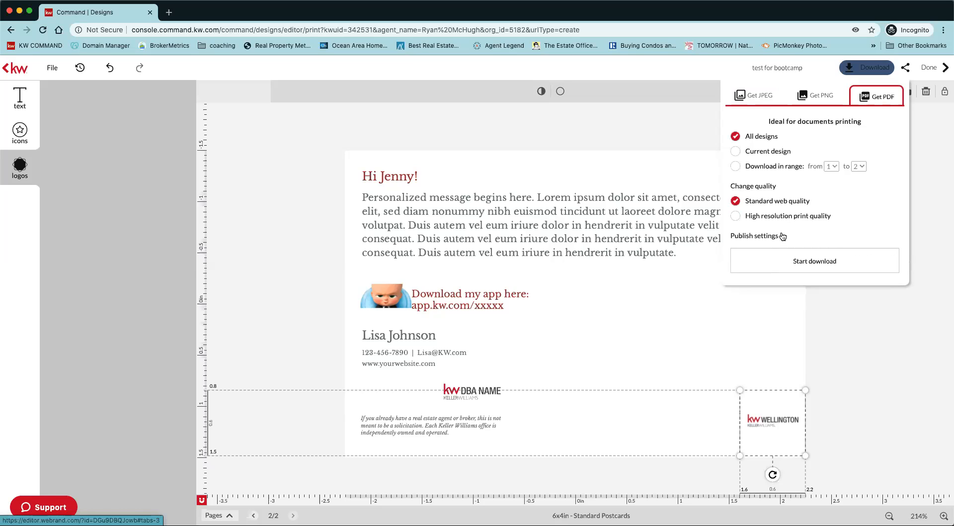
click(783, 237)
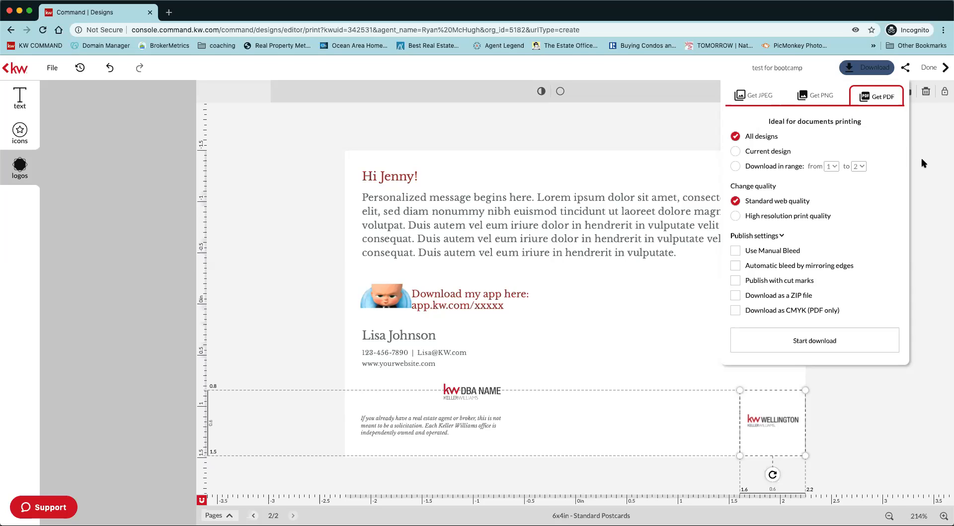
click(931, 186)
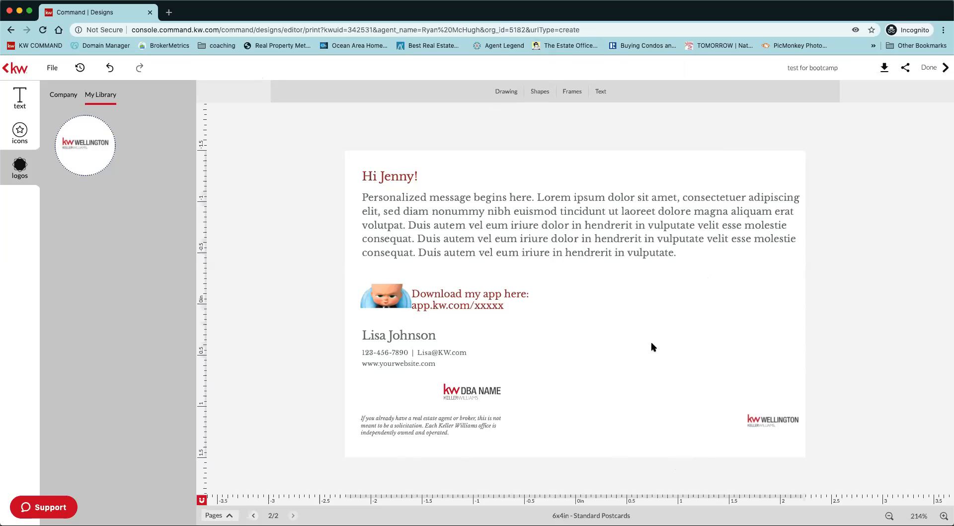
click(885, 70)
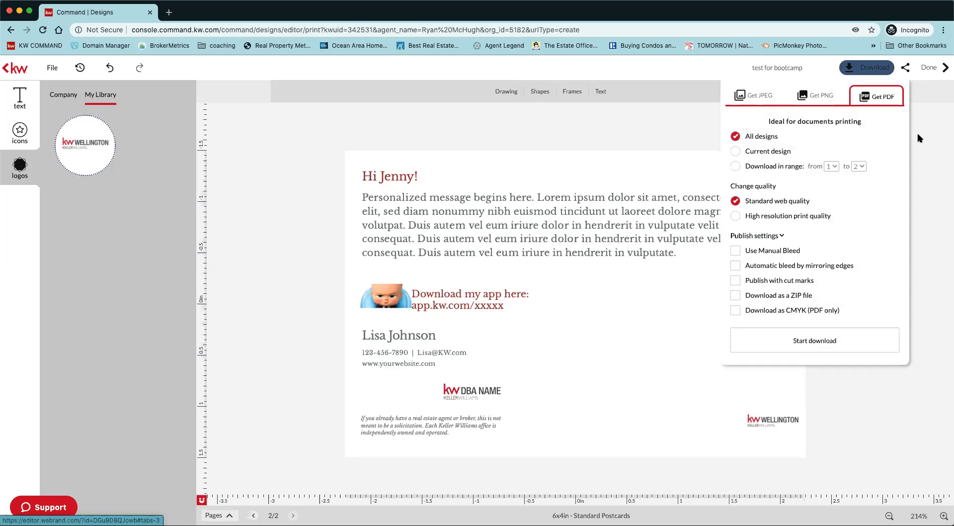
click(926, 99)
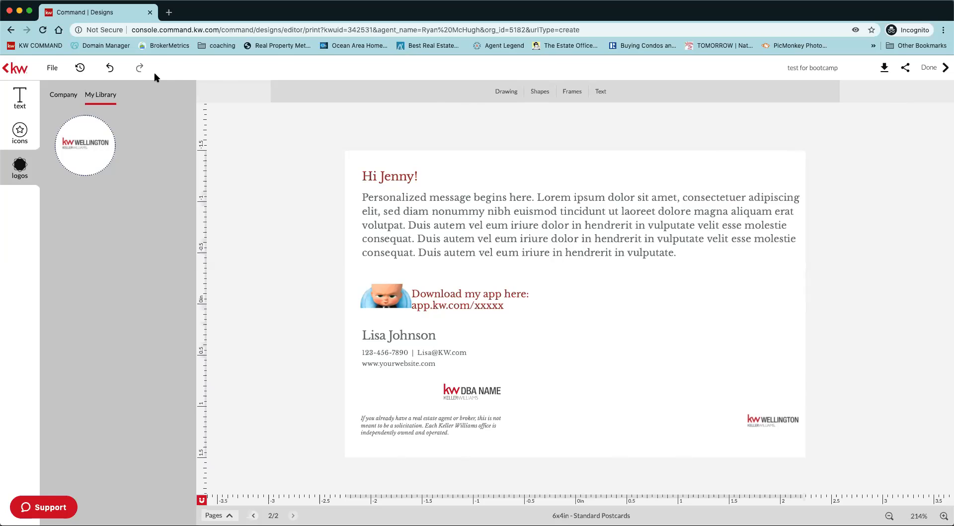
Leave the design editor for the KW Command login page and sign in with the account's user name and password.
click(43, 46)
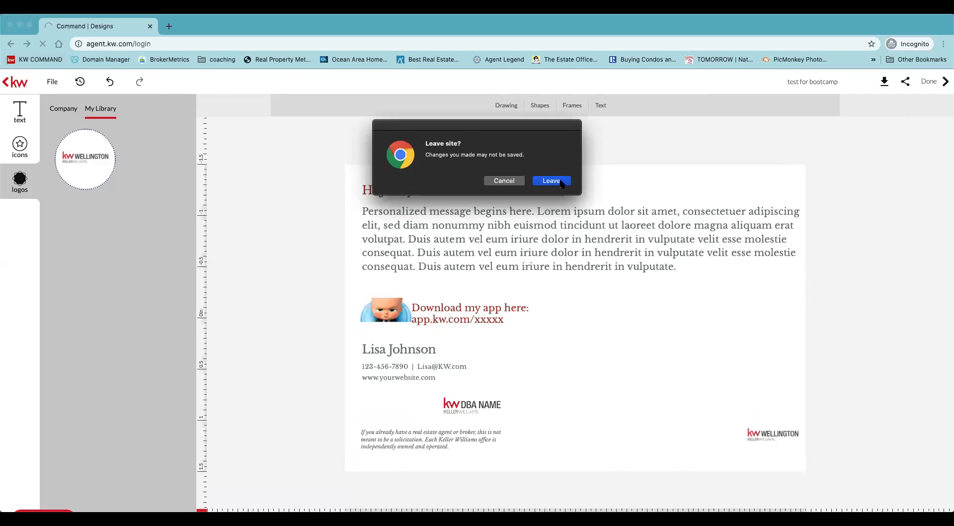
click(561, 183)
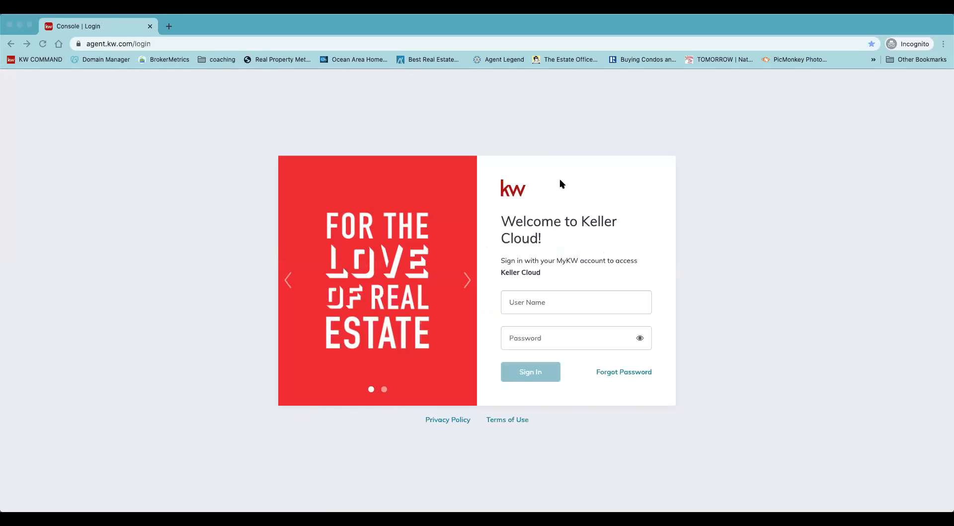
click(540, 305)
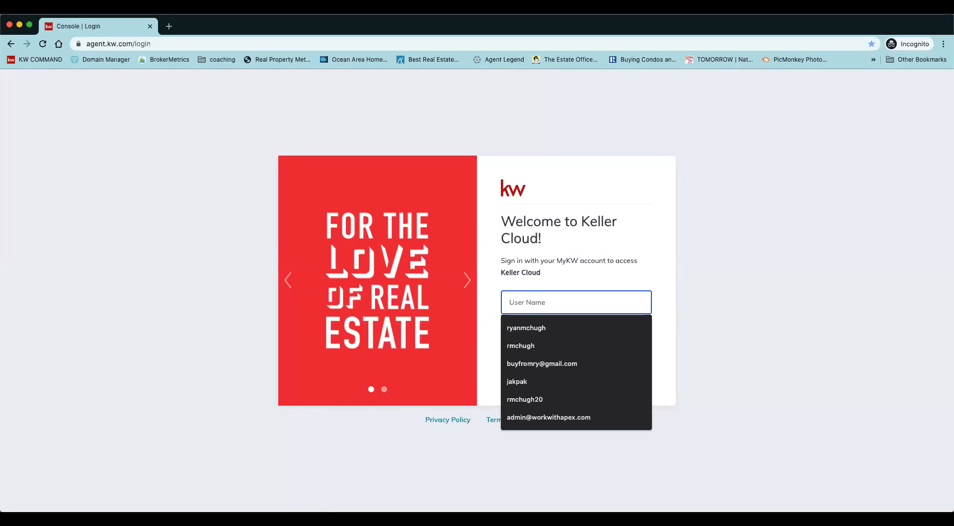
key(Return)
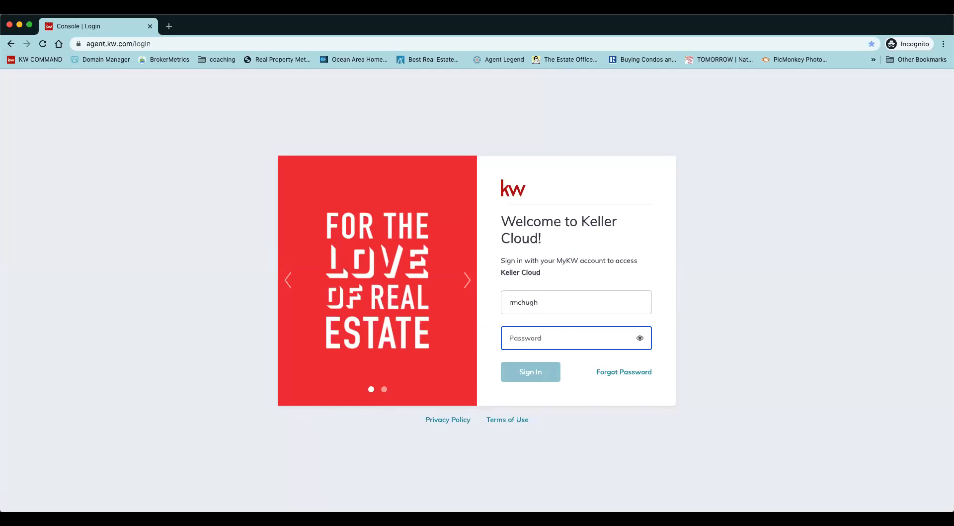
text(••••••••••••)
key(Return)
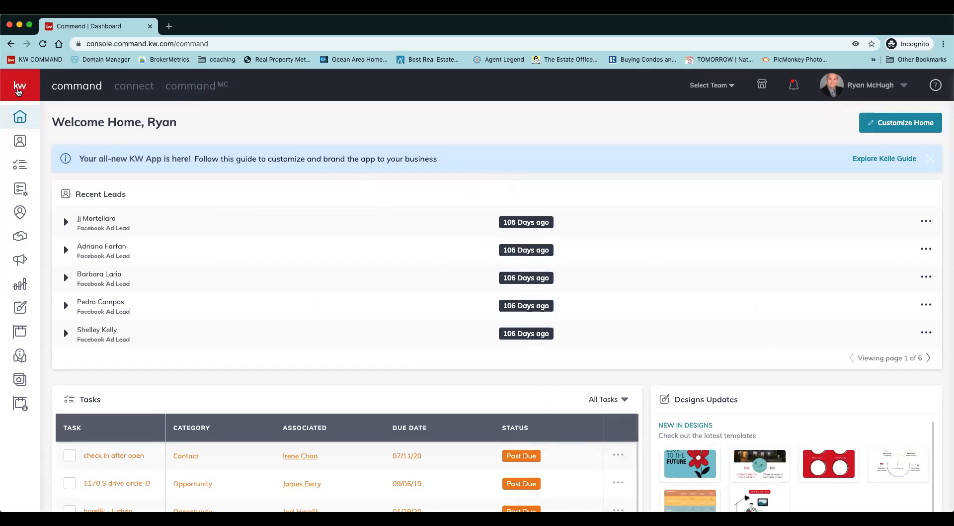
Go to the Direct Mail campaigns and create a new campaign of the Direct Mail type.
click(18, 91)
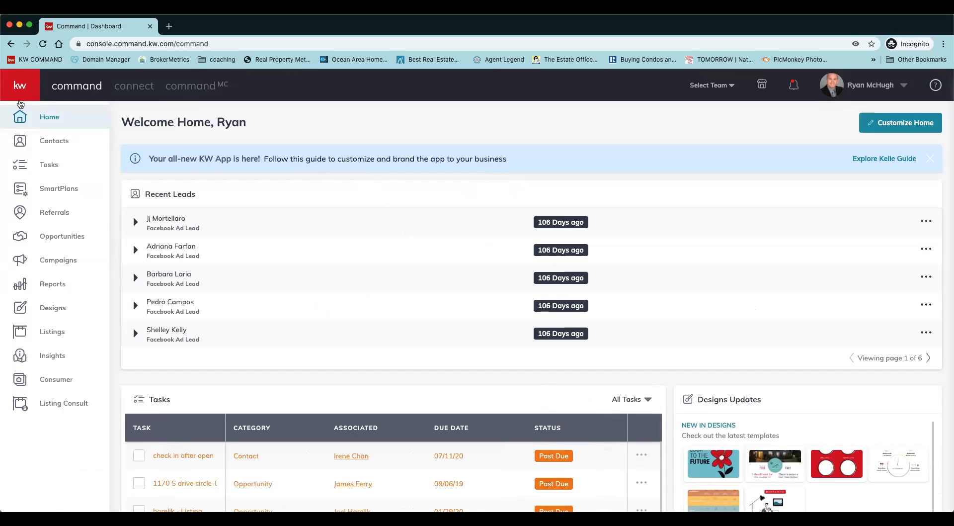
click(64, 264)
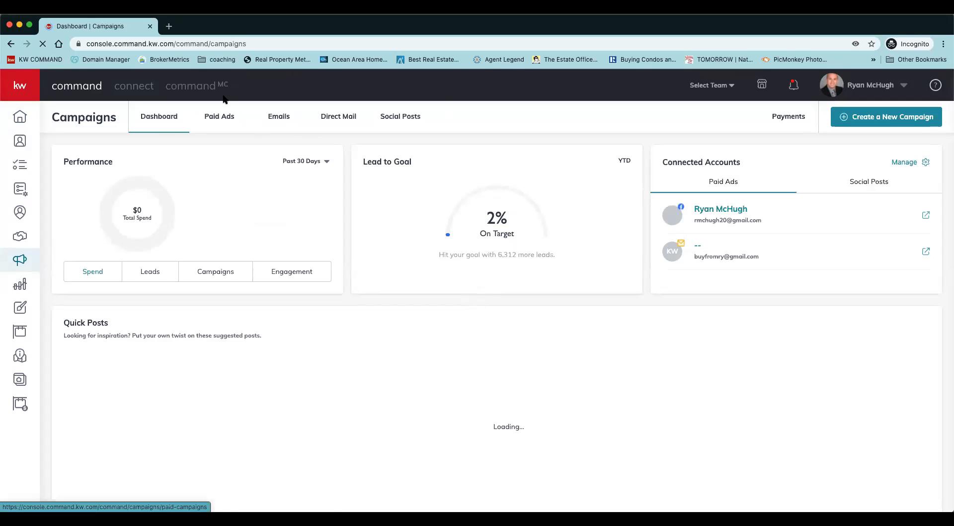
click(337, 117)
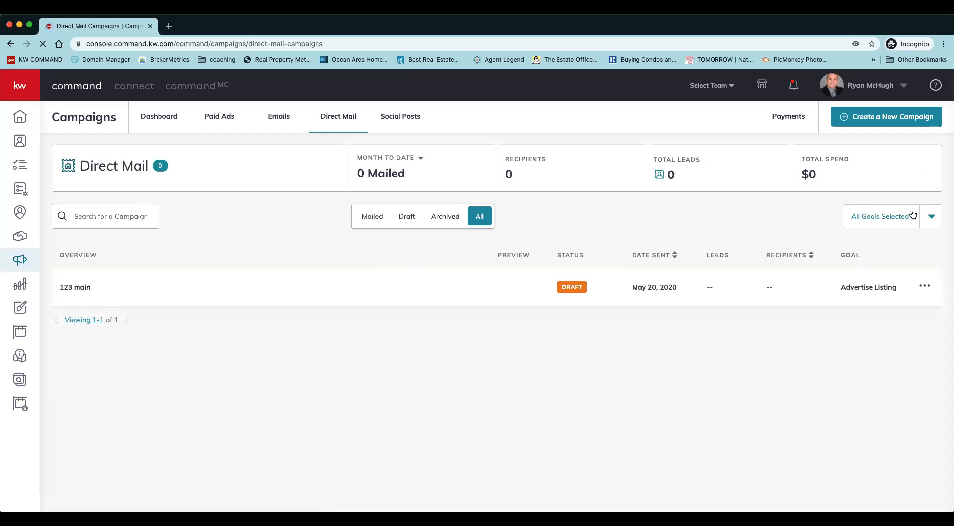
click(878, 119)
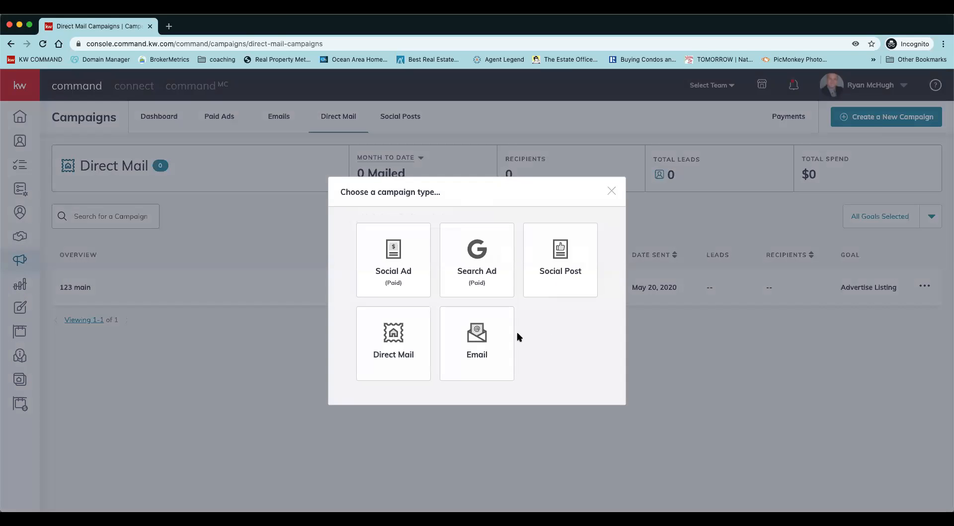
click(397, 356)
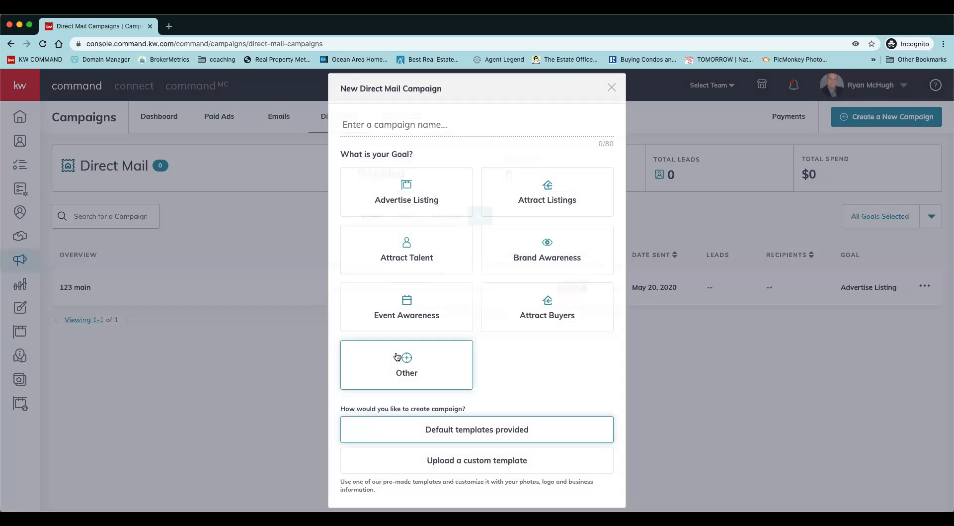
Name the campaign "test for bootcamp", set its goal to Advertise Listing and set it up with the default templates.
click(442, 128)
text(test for bootcamp)
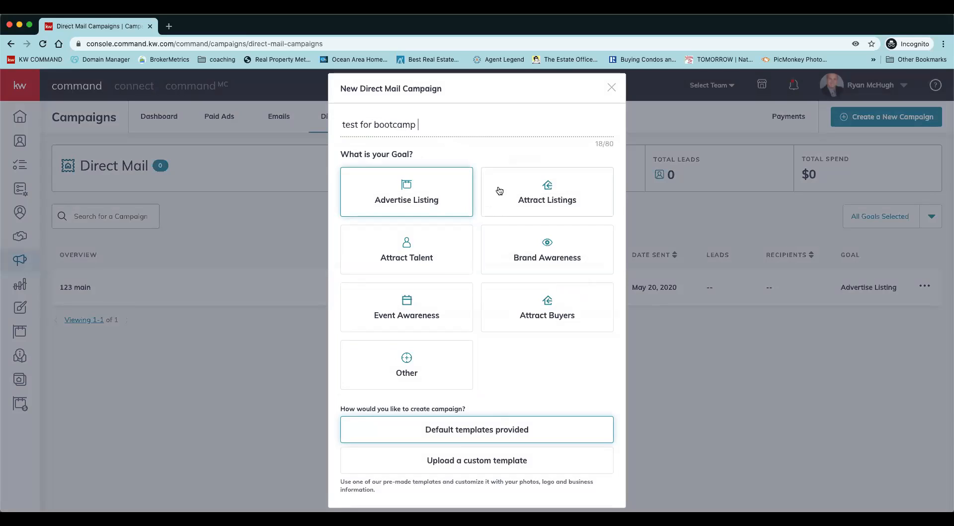
click(405, 187)
scroll(570, 398, down, 2)
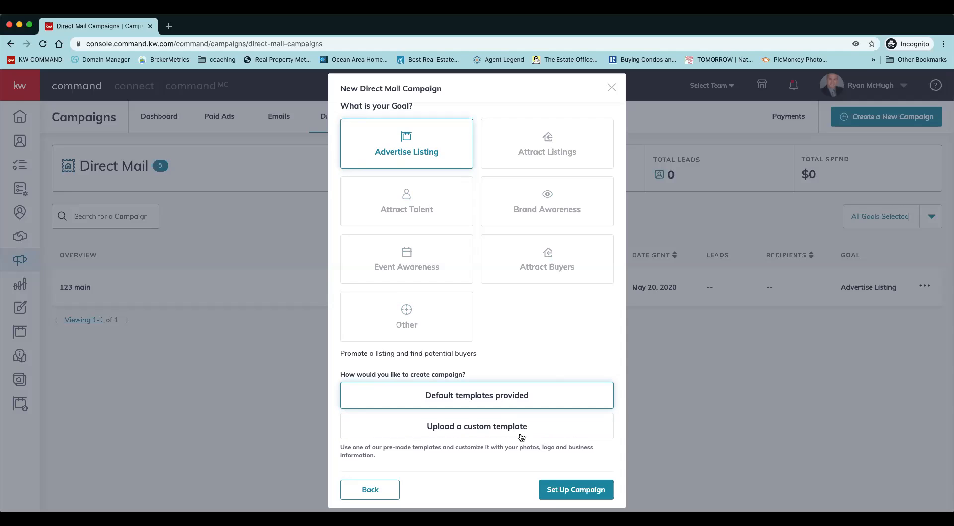
click(550, 487)
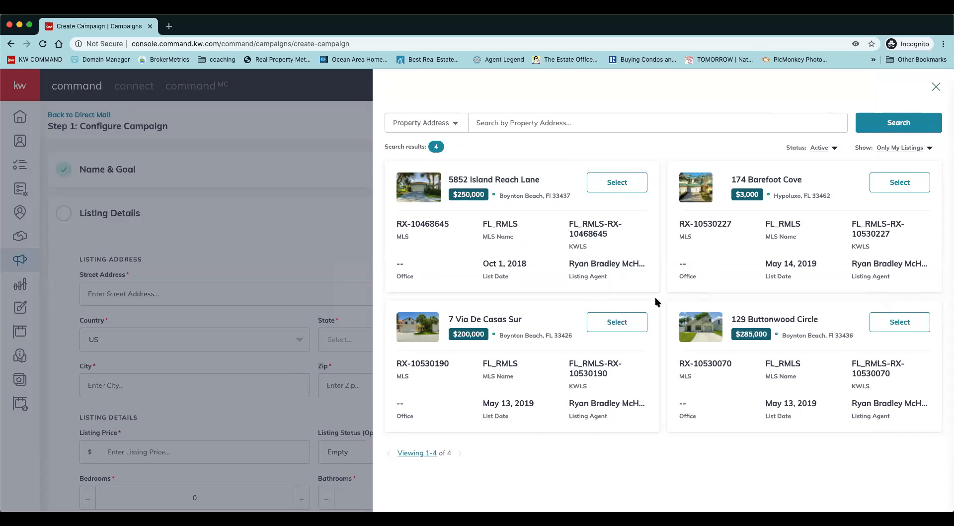
Load the $200,000 Boynton Beach listing into the campaign and set its details to 2 bedrooms and 2.0 bathrooms.
click(611, 328)
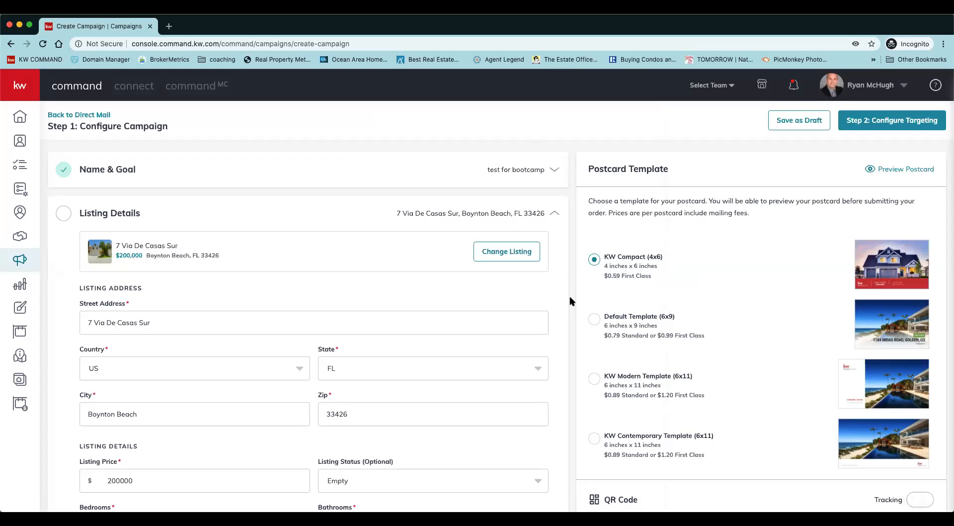
scroll(569, 296, down, 3)
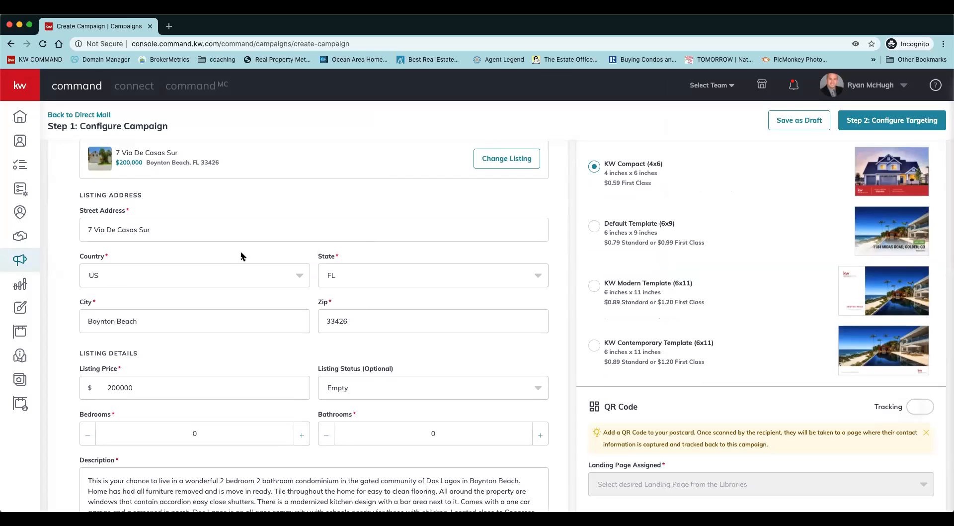
scroll(270, 344, down, 2)
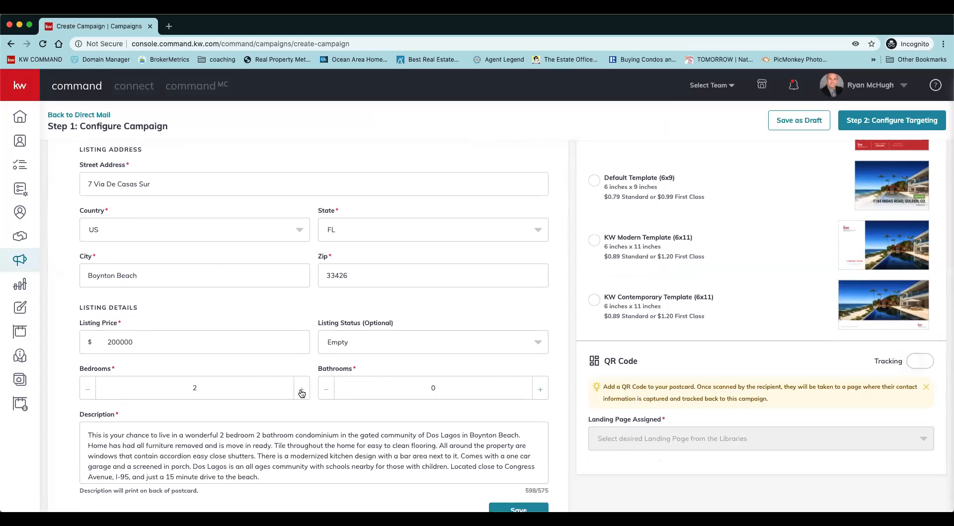
click(541, 390)
scroll(543, 394, down, 2)
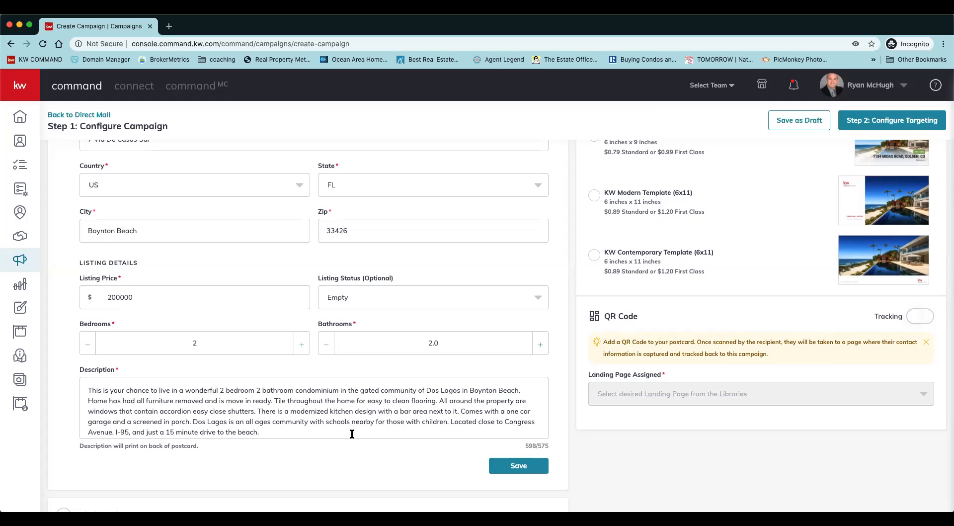
scroll(352, 433, down, 1)
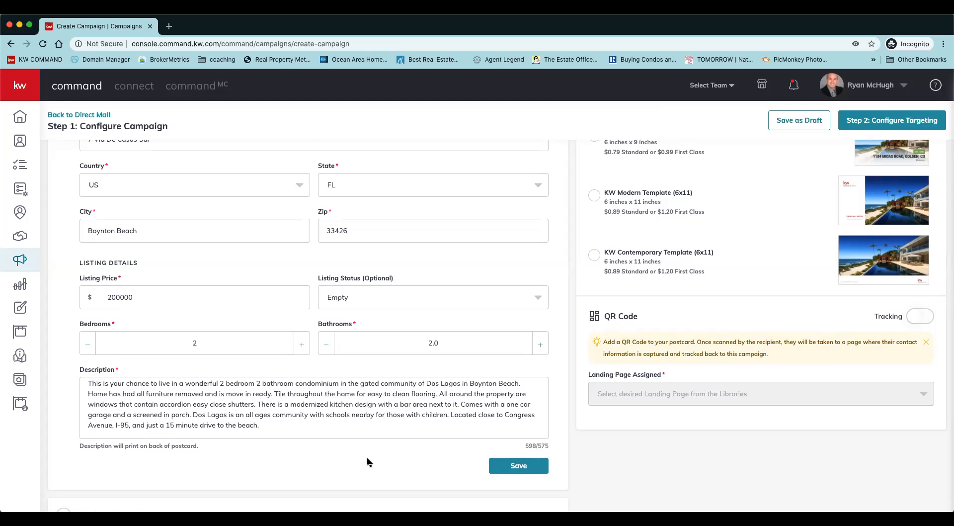
scroll(365, 447, down, 3)
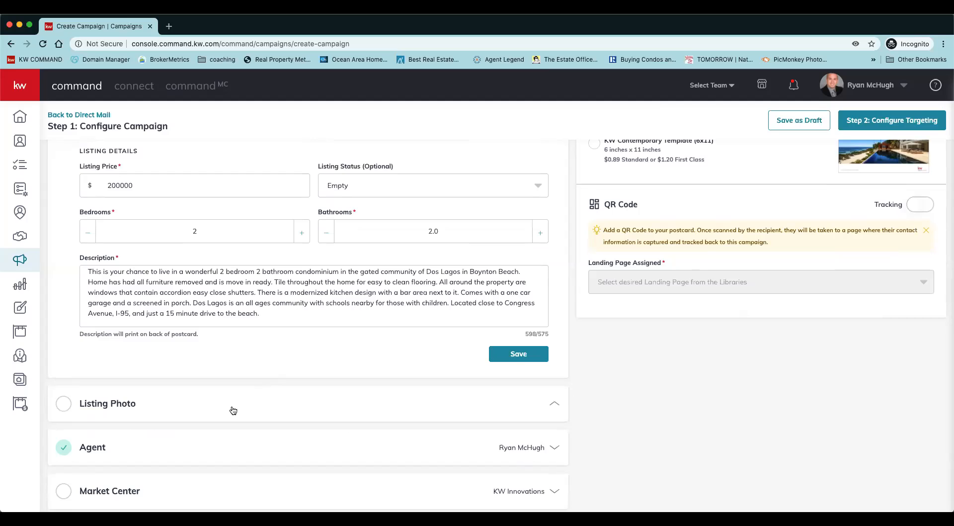
Choose the second gallery image, a kitchen shot, as the Listing Photo, dismiss the resolution warnings and save the section.
click(232, 410)
scroll(608, 324, down, 3)
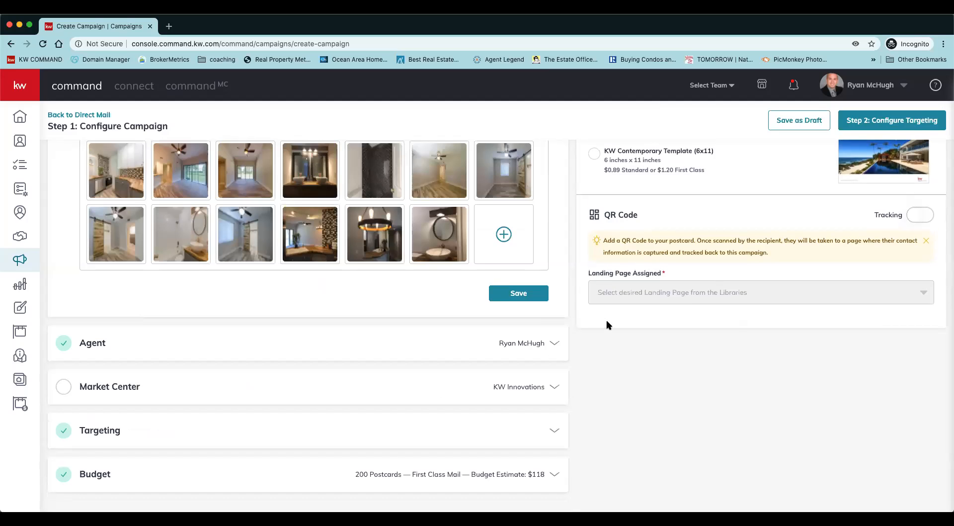
scroll(623, 398, up, 2)
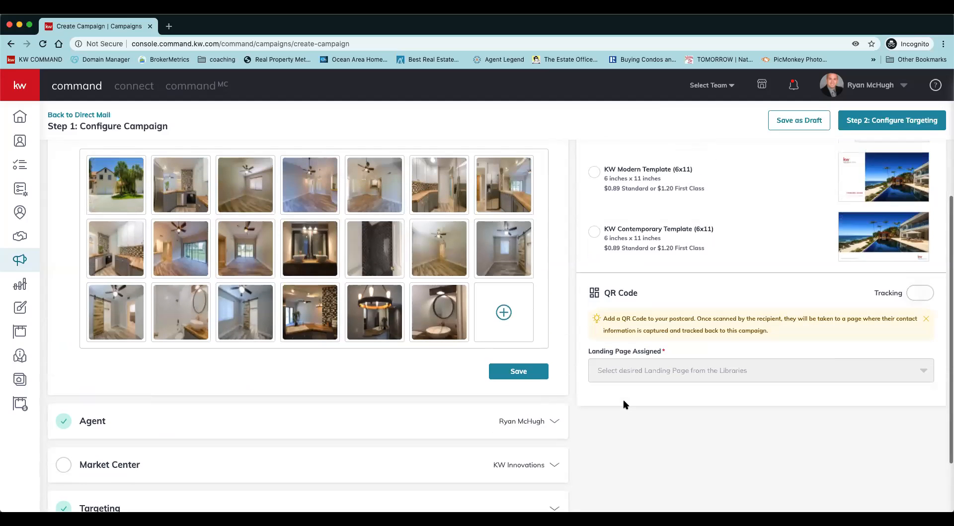
scroll(624, 400, up, 2)
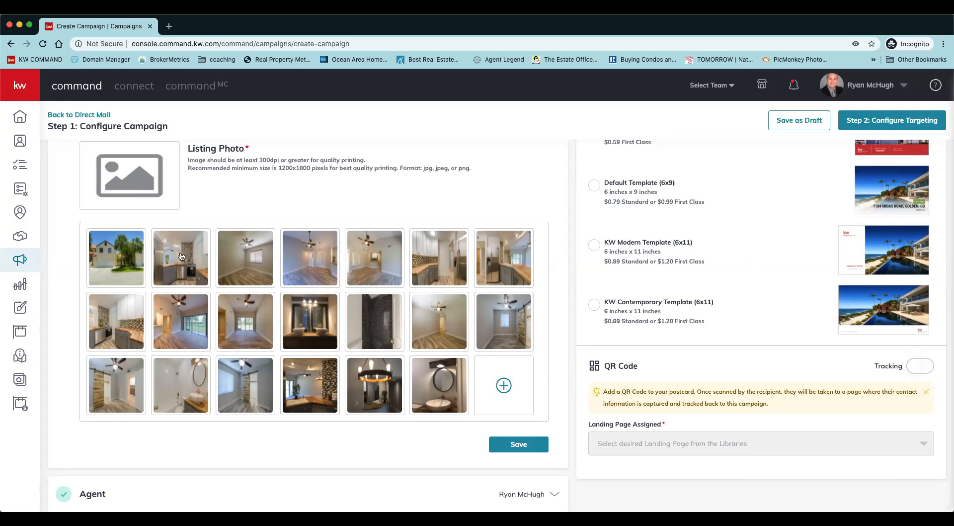
click(187, 280)
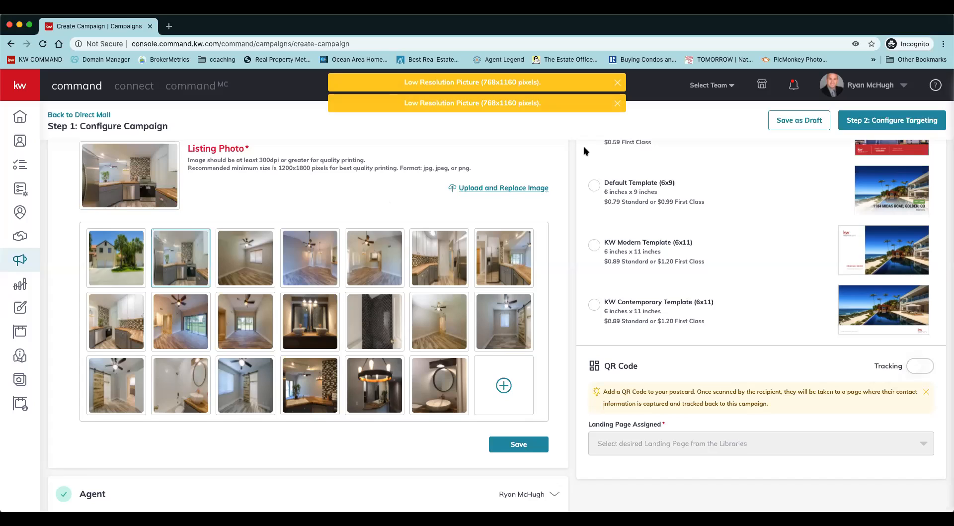
click(617, 103)
click(617, 82)
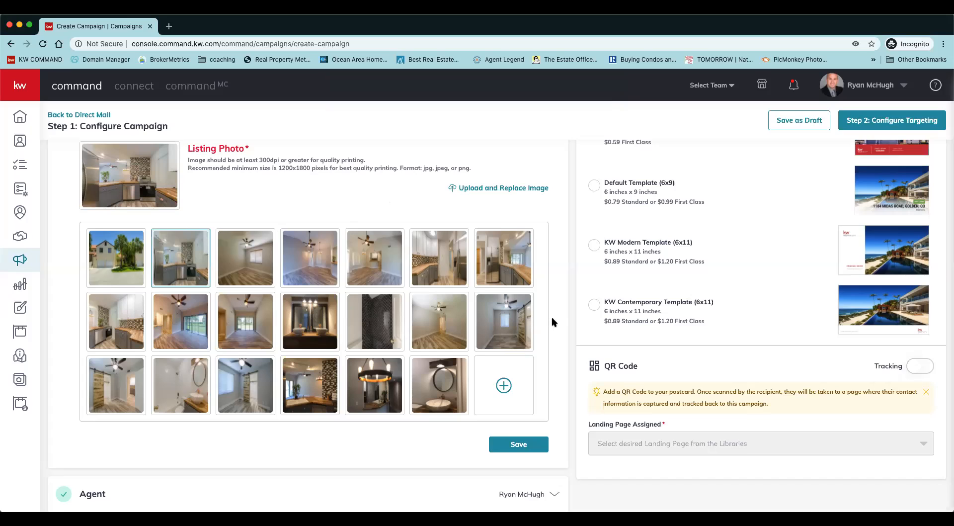
scroll(572, 343, down, 3)
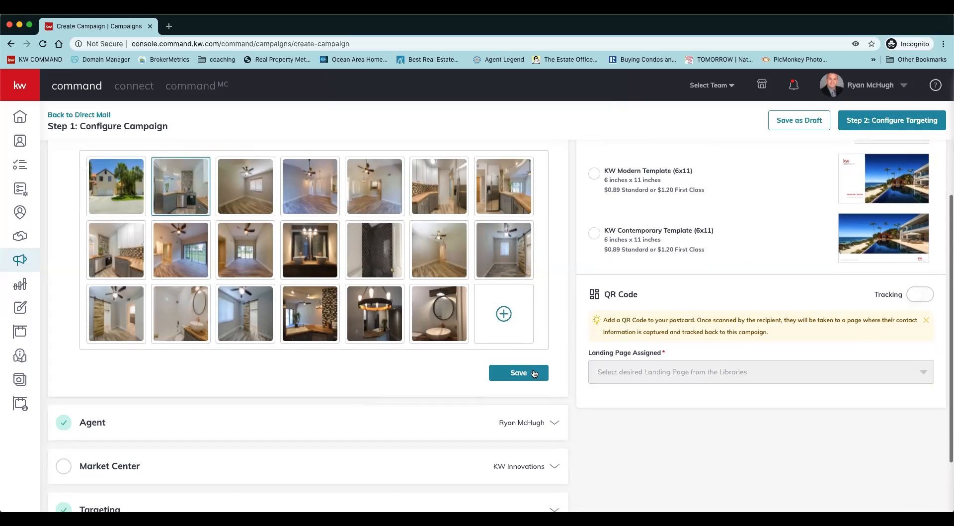
click(533, 374)
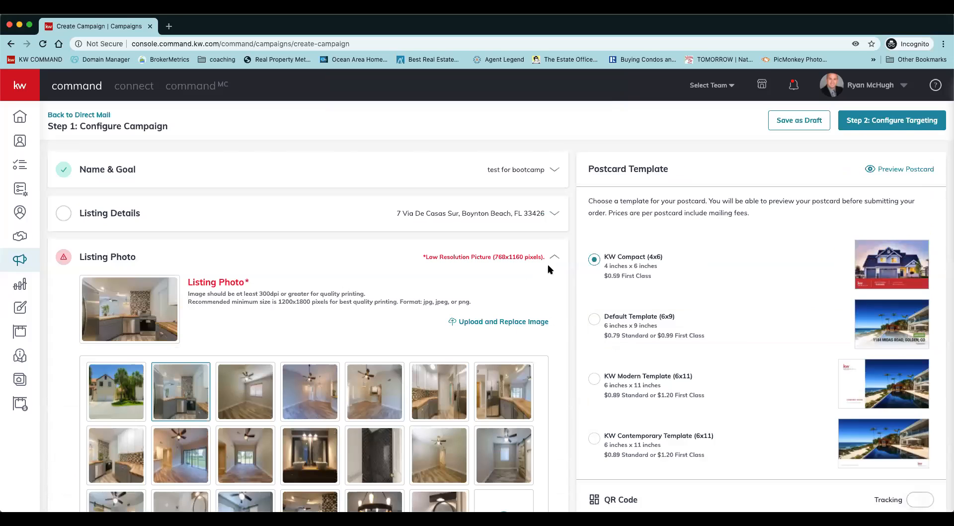
Open the campaign's Agent section and check the agent photo and contact details.
scroll(564, 360, down, 8)
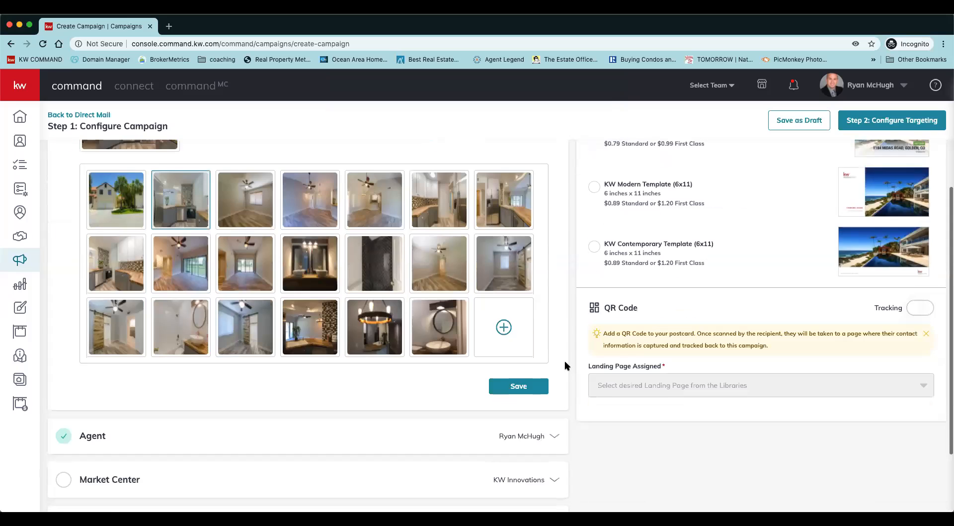
scroll(565, 366, down, 4)
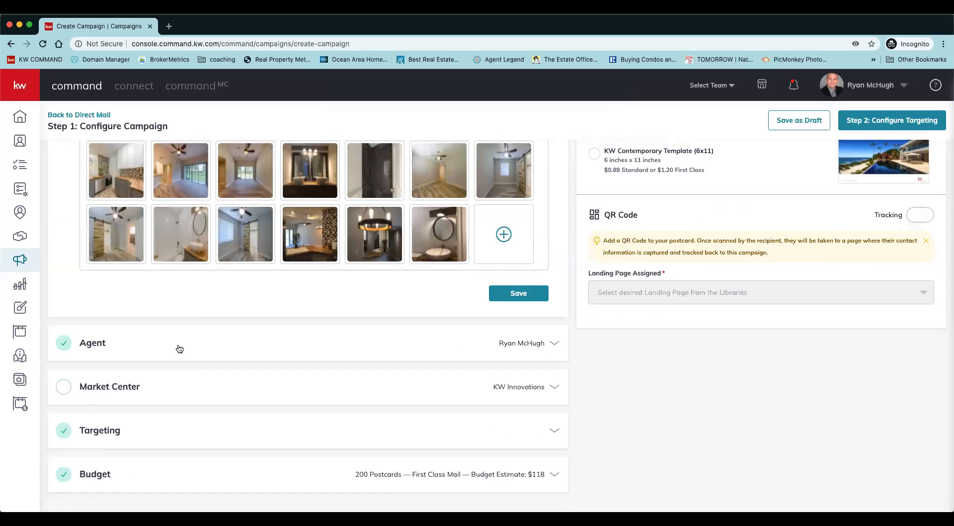
click(179, 348)
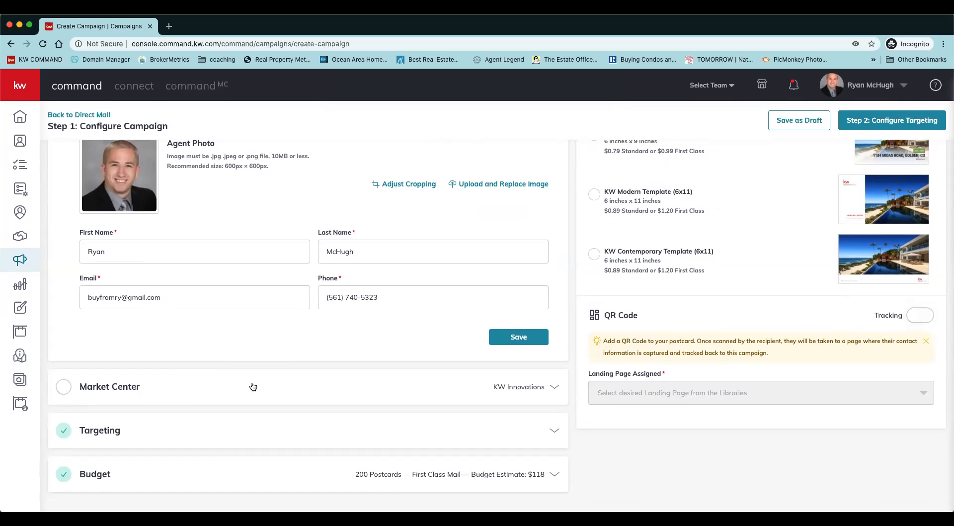
Fill in the Market Center section with the name Keller Williams and its office address in FL, then verify it and confirm the corrected address.
click(253, 387)
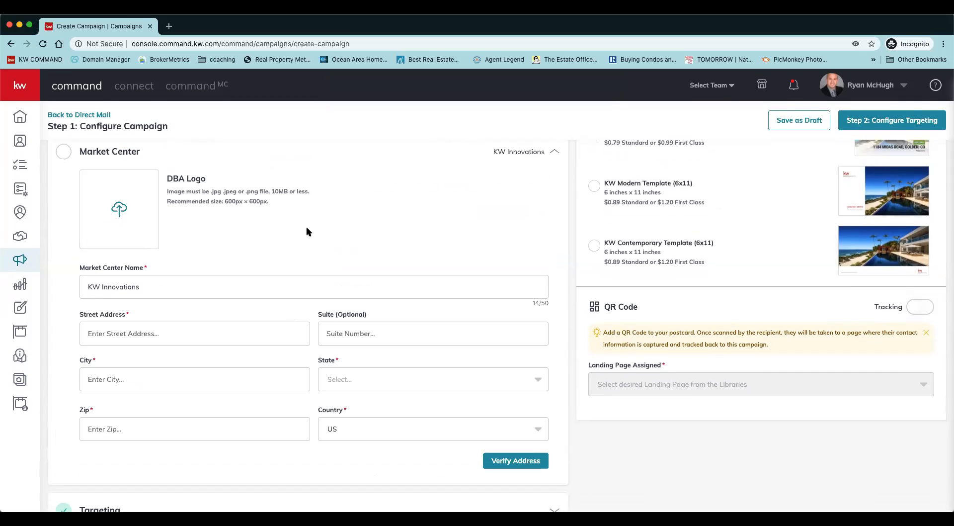
click(240, 329)
text(8188 Jog Road # 101)
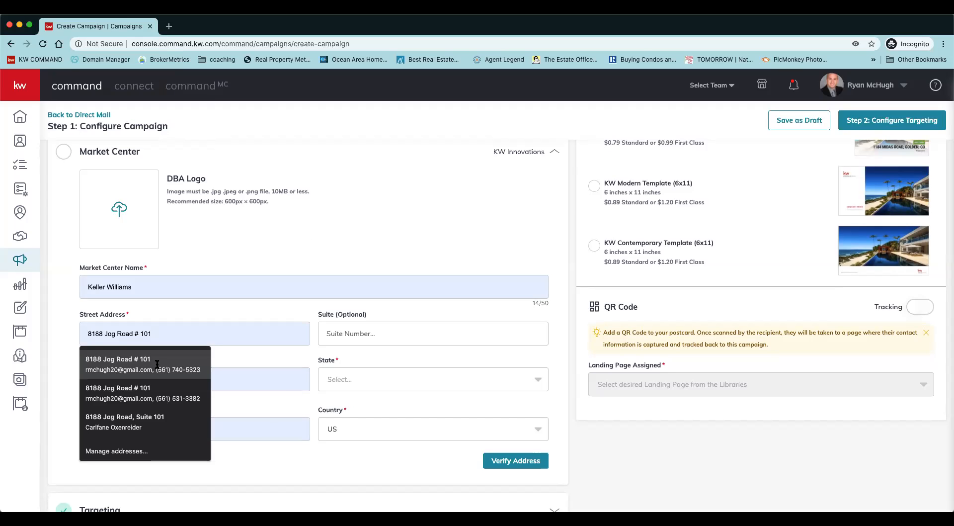
click(158, 368)
click(361, 384)
scroll(344, 460, down, 4)
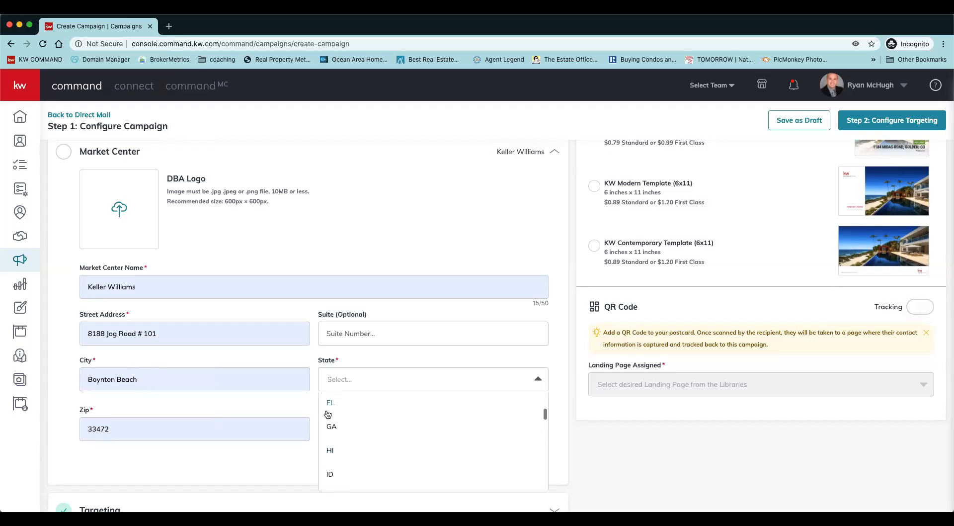
click(331, 419)
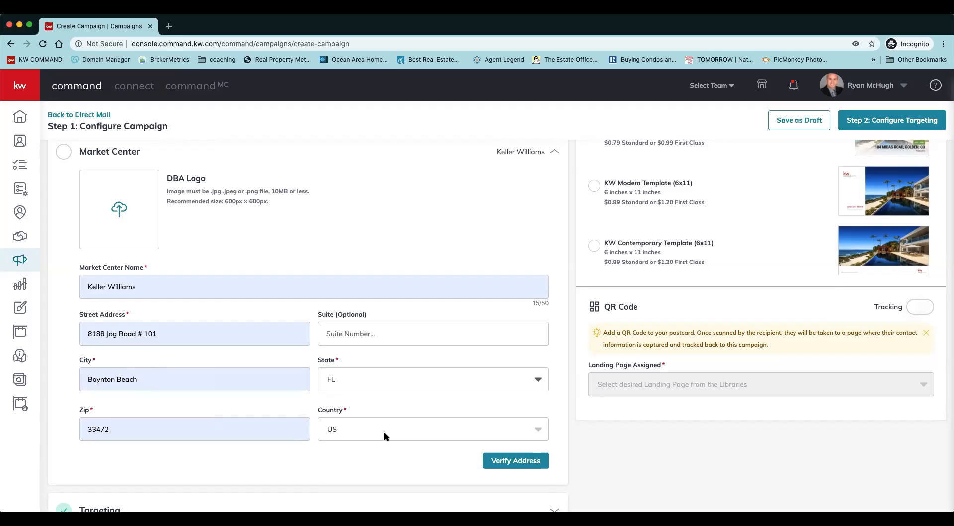
click(532, 463)
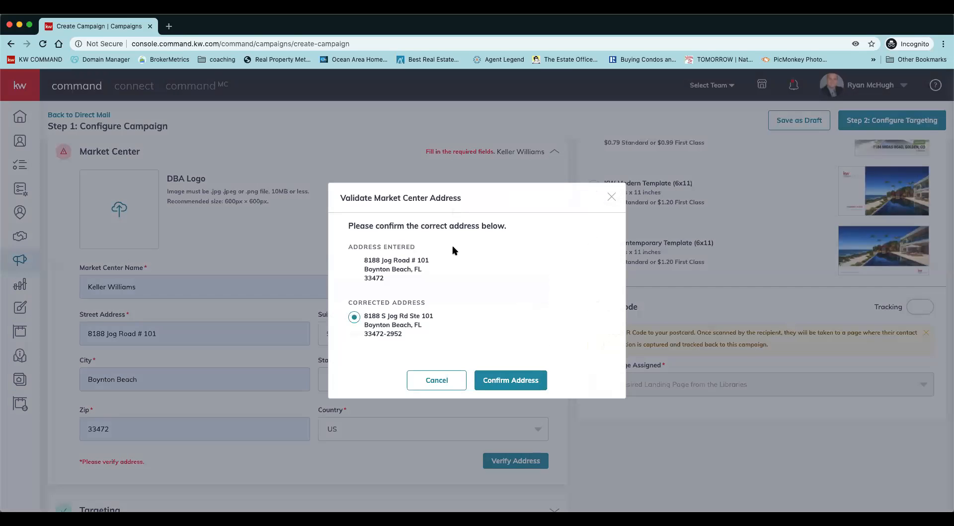
click(523, 381)
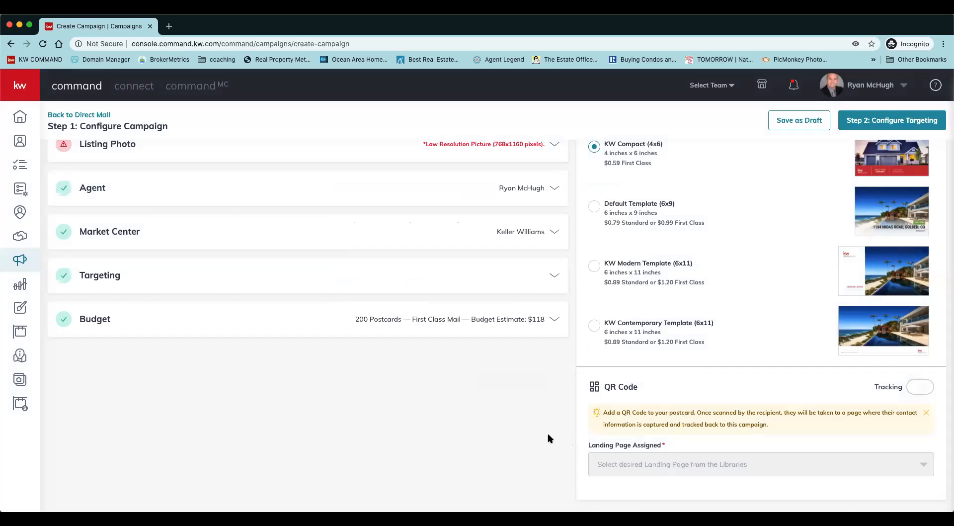
Try the Target my Database option in the Targeting section and switch back to Local Targeting.
click(217, 280)
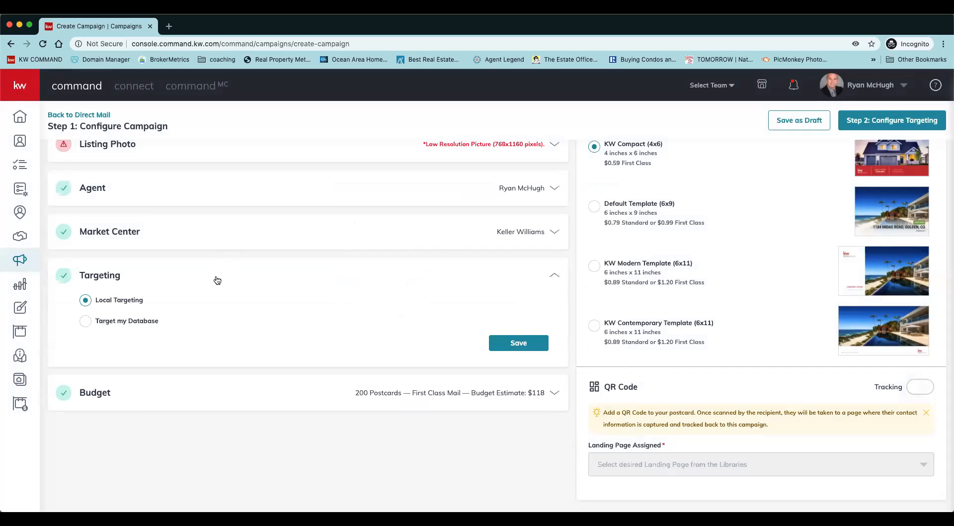
click(134, 324)
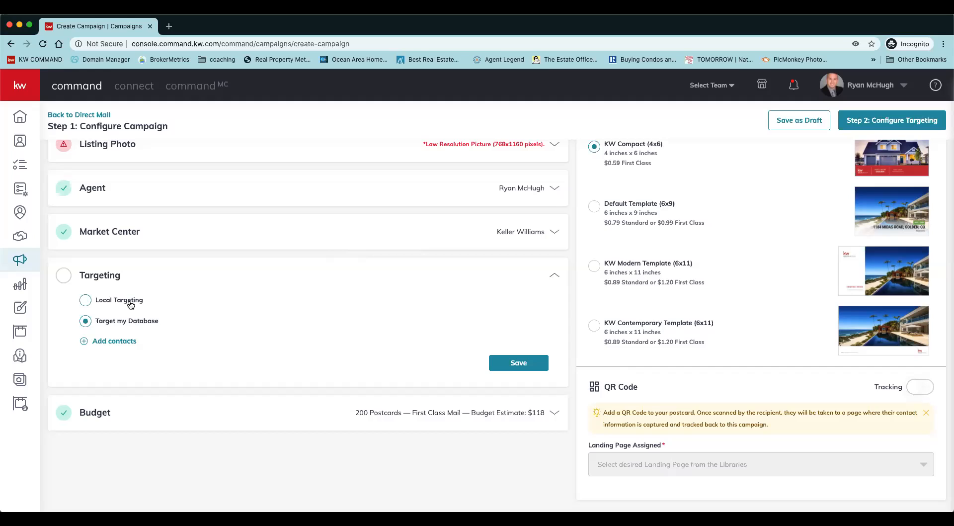
click(131, 305)
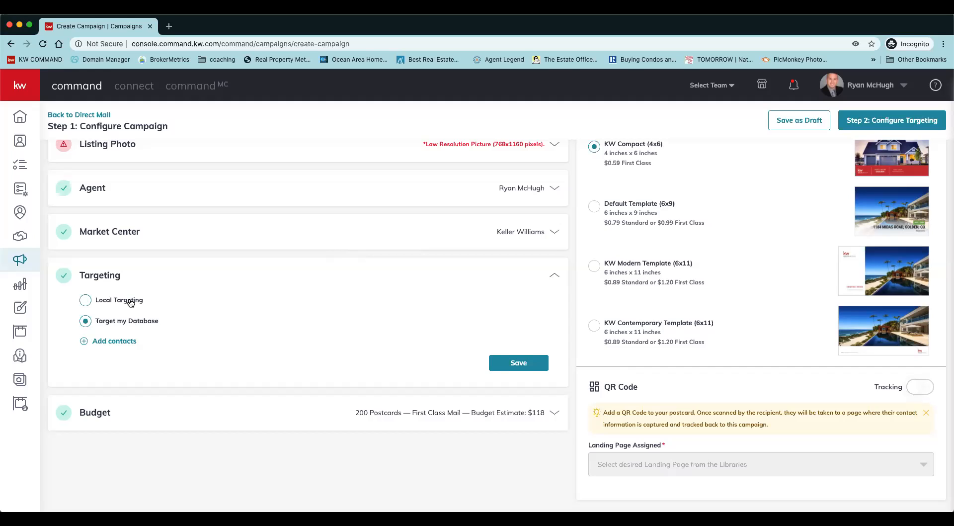
Set the budget to 222 postcards with First Class ($0.59) postage and save the section.
click(128, 397)
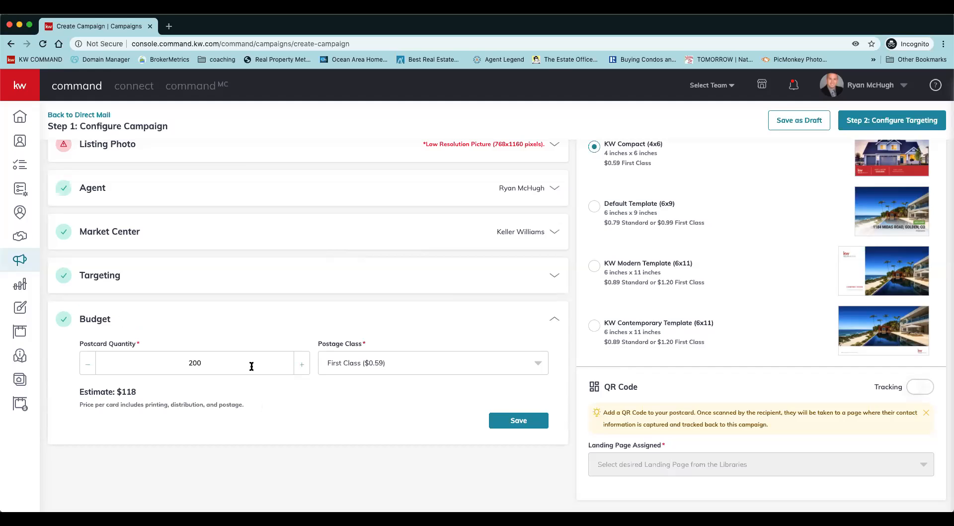
scroll(676, 224, up, 2)
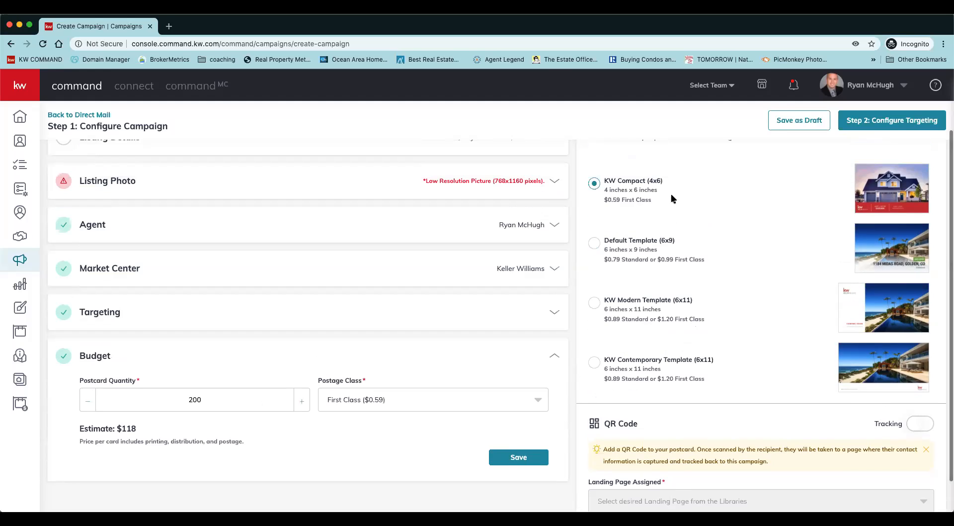
scroll(656, 208, up, 1)
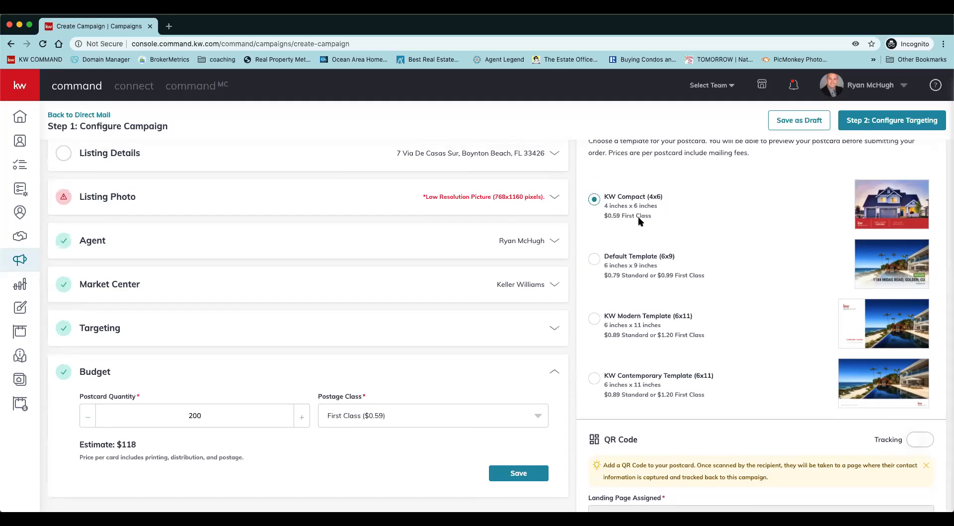
click(532, 420)
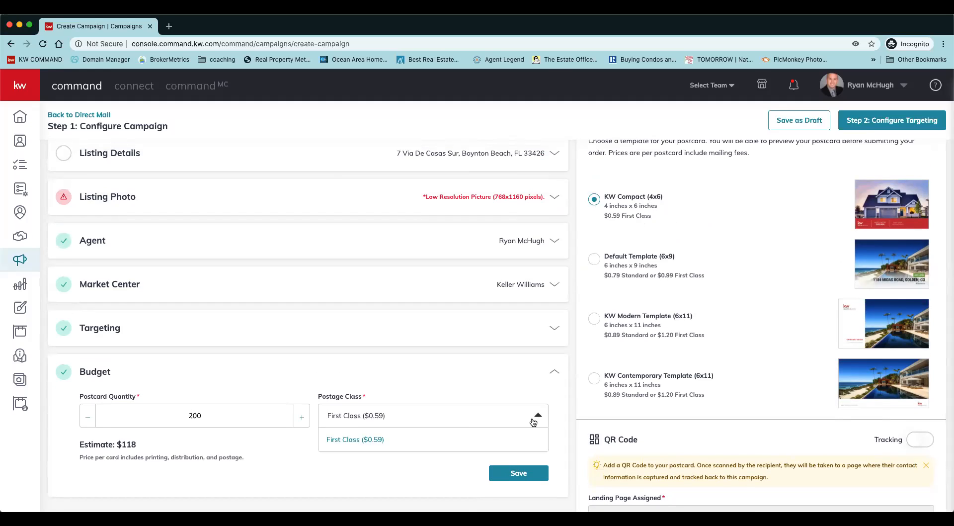
click(382, 438)
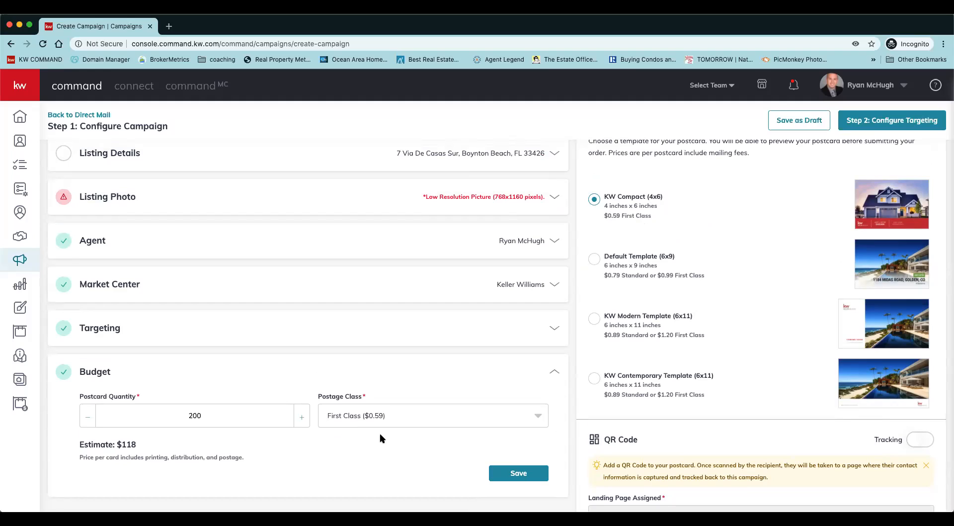
click(298, 419)
click(299, 419)
click(299, 420)
click(299, 419)
click(299, 419)
click(298, 419)
click(299, 419)
click(299, 419)
click(299, 419)
click(298, 419)
click(299, 419)
double_click(299, 419)
double_click(299, 419)
double_click(299, 419)
double_click(299, 419)
double_click(298, 419)
click(299, 419)
scroll(251, 446, down, 2)
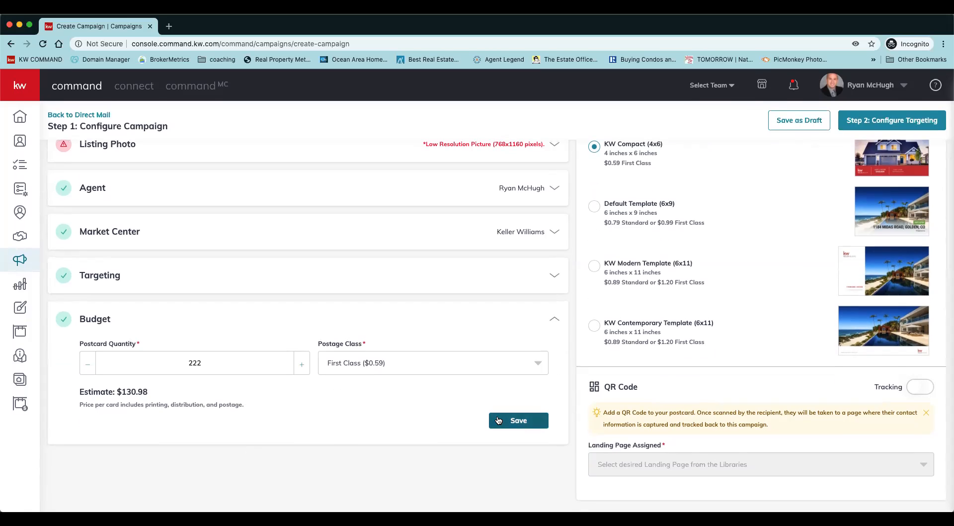
click(499, 420)
Turn on QR code tracking for the postcard and assign Agent Site Homepage as its landing page.
scroll(787, 314, up, 1)
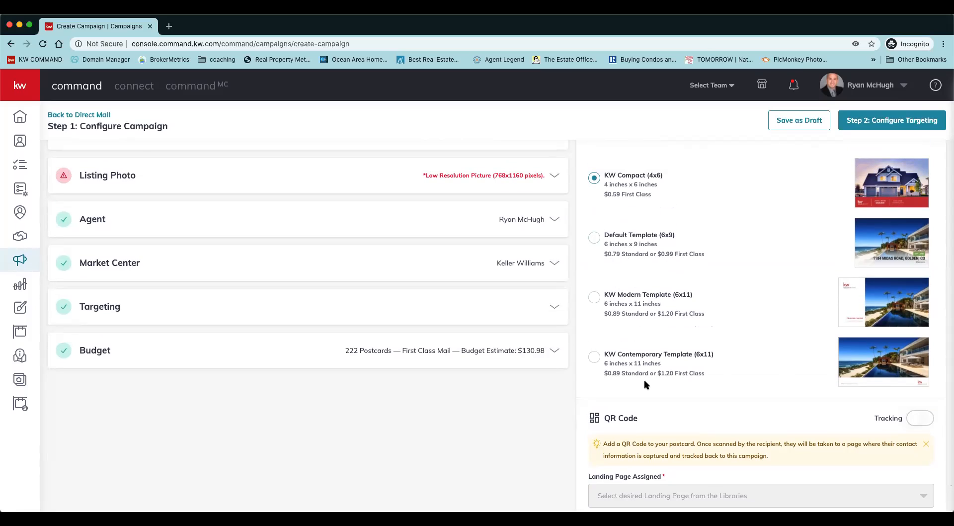
scroll(800, 390, down, 1)
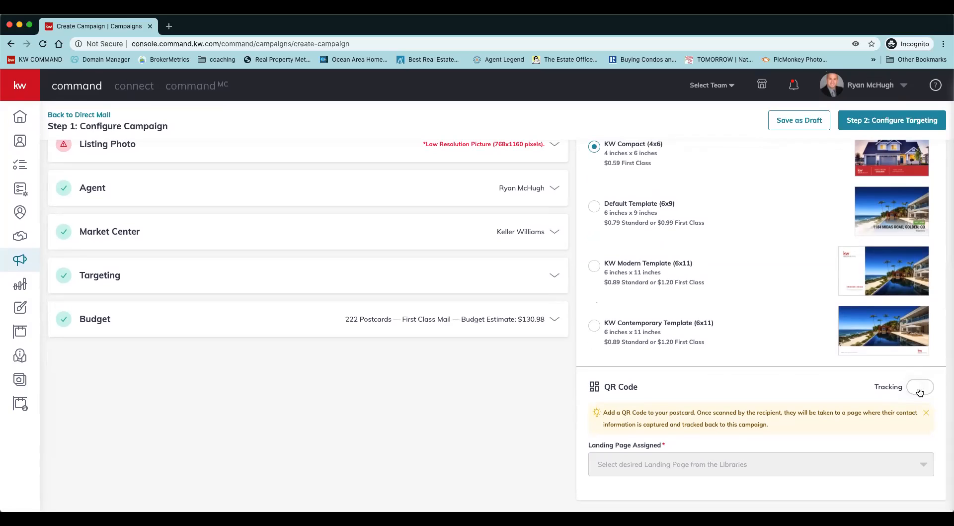
click(921, 393)
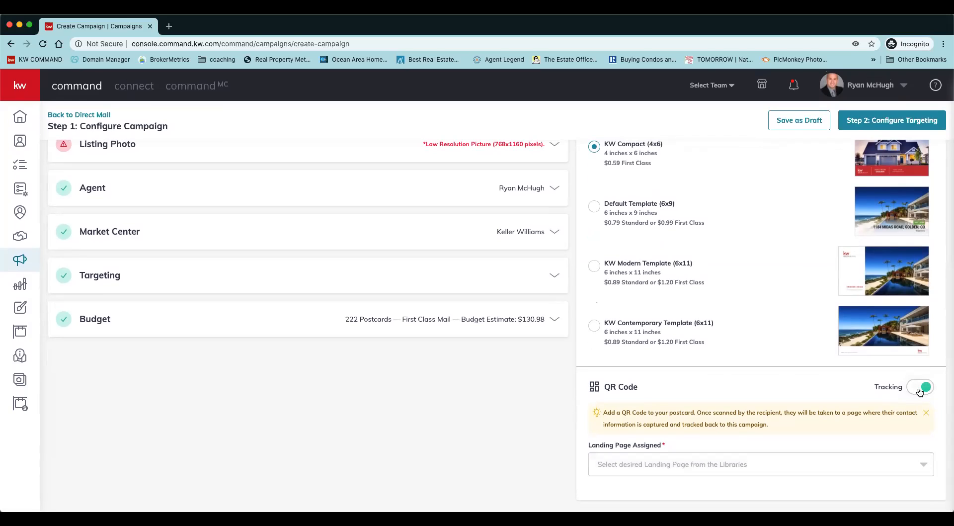
click(923, 467)
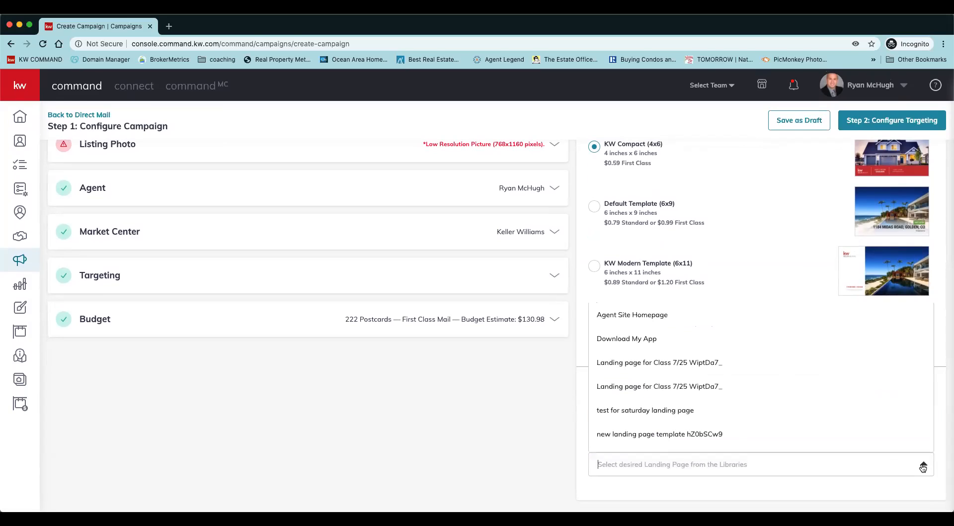
click(667, 319)
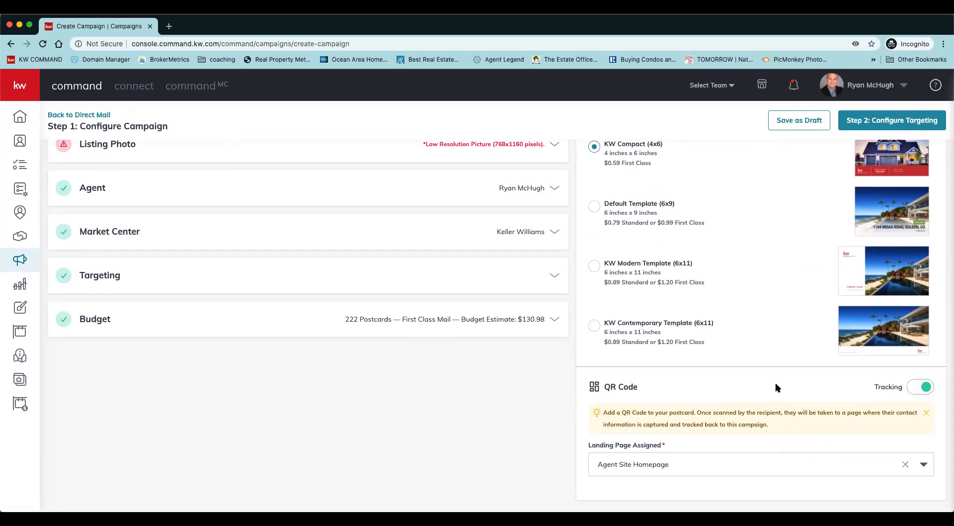
Preview the front and back of the KW Compact (4x6) postcard and close the preview.
scroll(776, 387, up, 3)
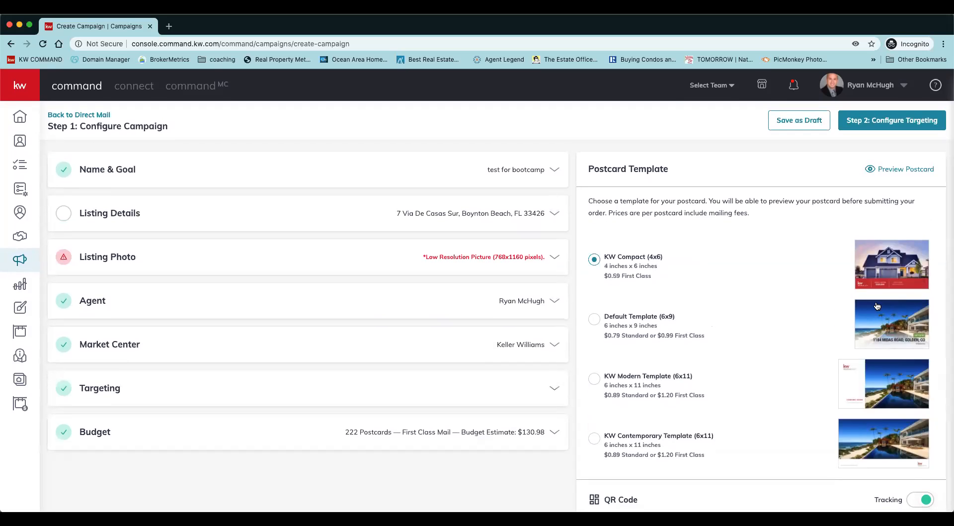
click(887, 171)
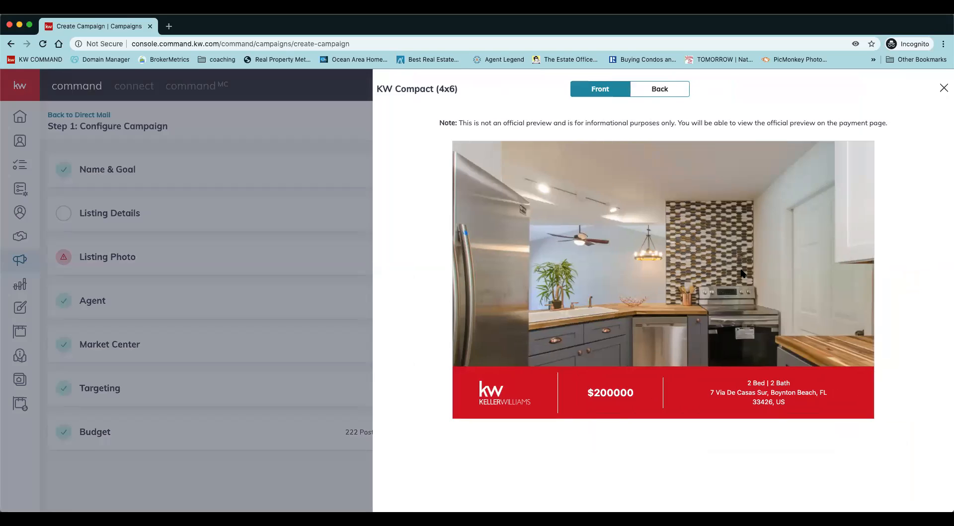
click(660, 95)
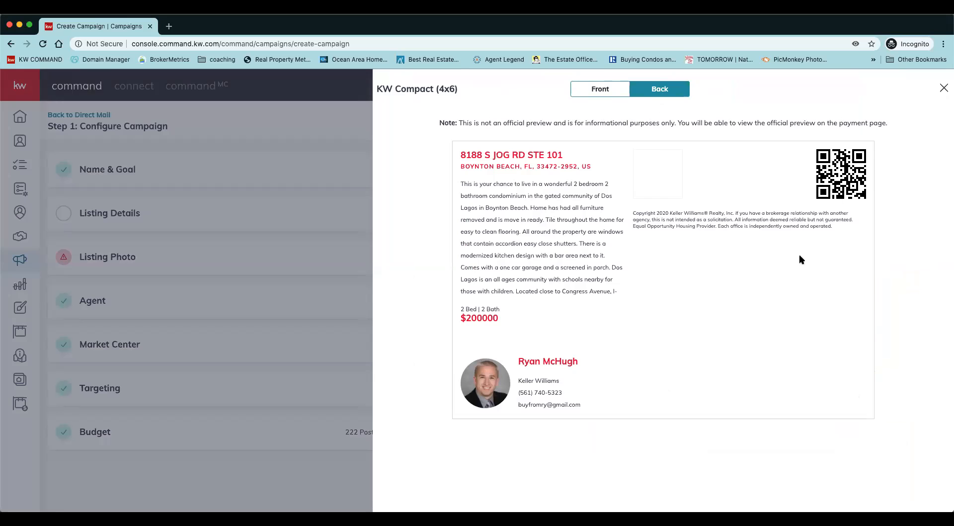
click(944, 88)
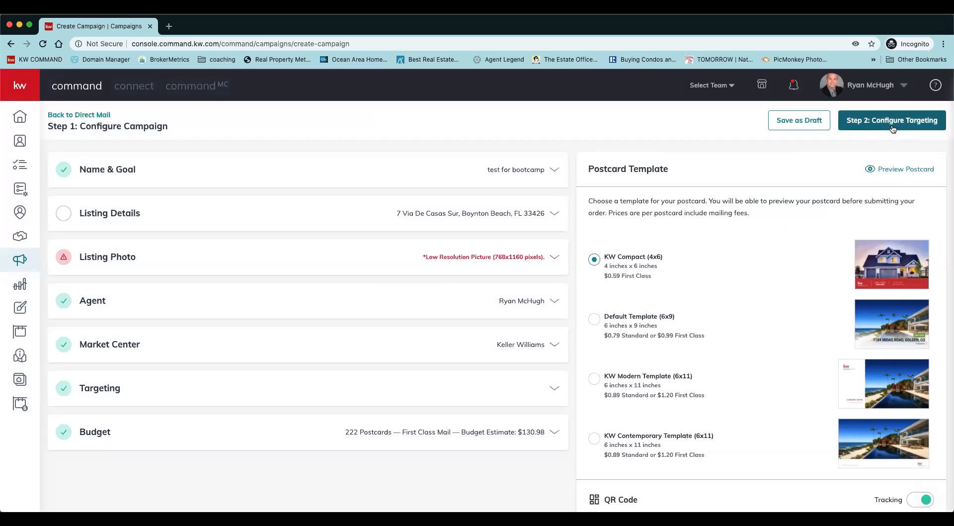
Try to continue to the targeting step, then replace the campaign's listing with the $3,000 Hypoluxo listing.
click(894, 128)
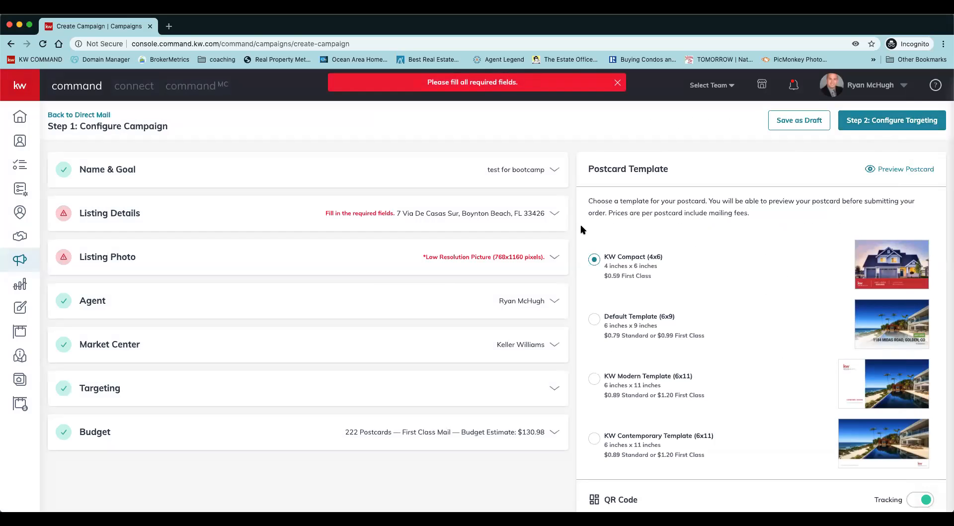
click(556, 215)
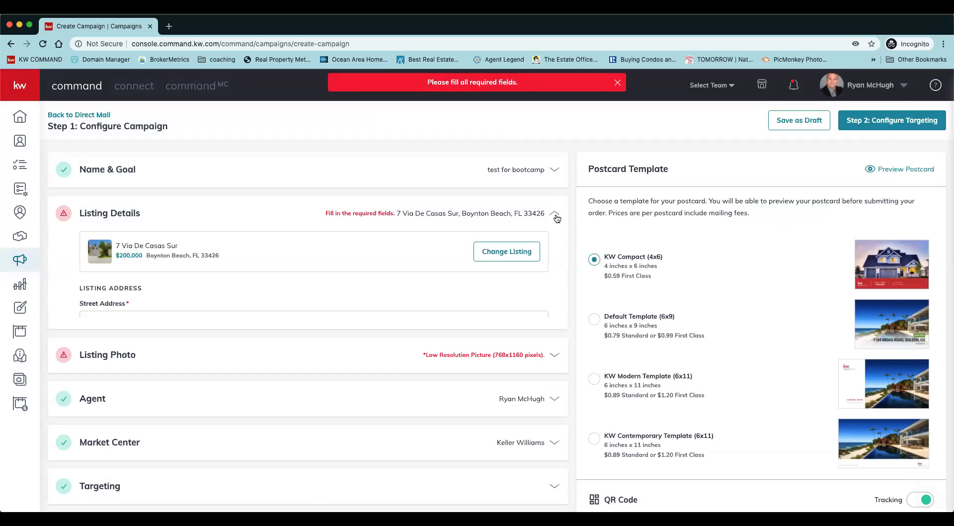
click(511, 253)
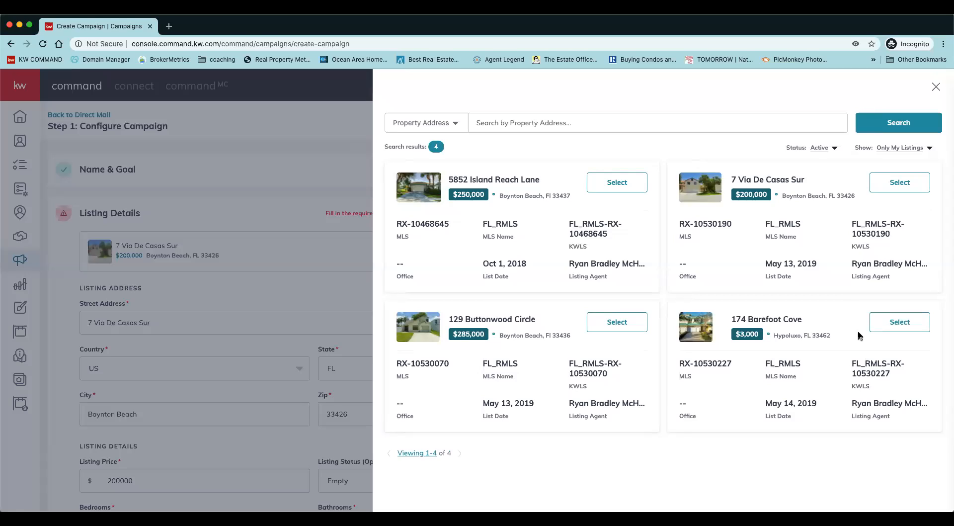
click(884, 329)
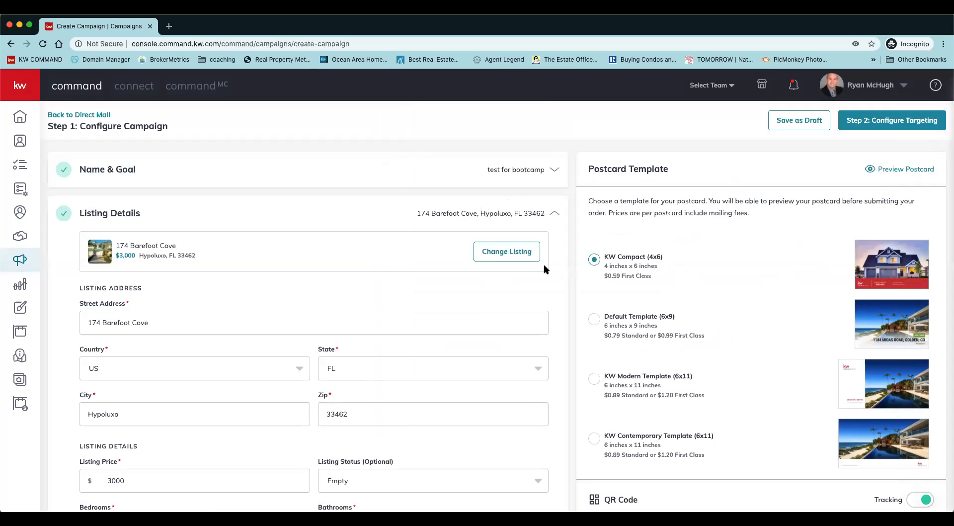
click(512, 255)
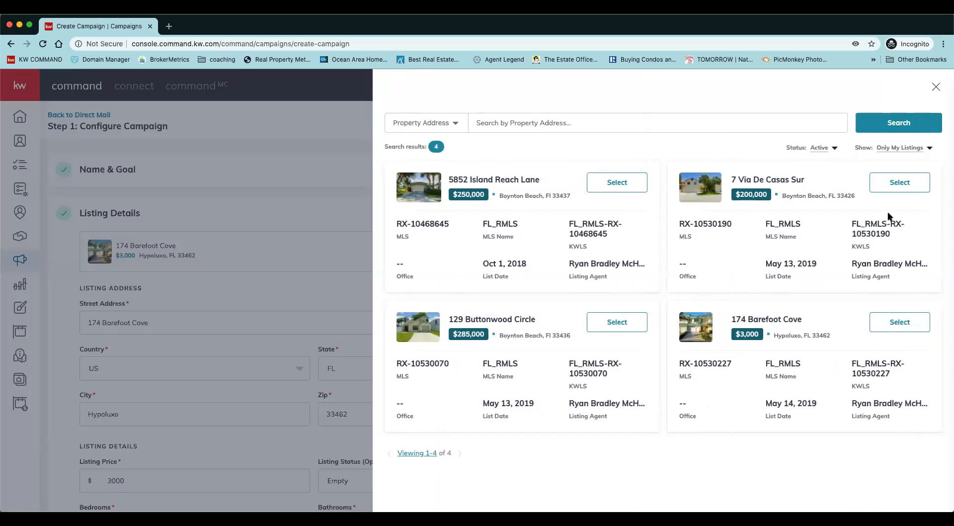
click(935, 86)
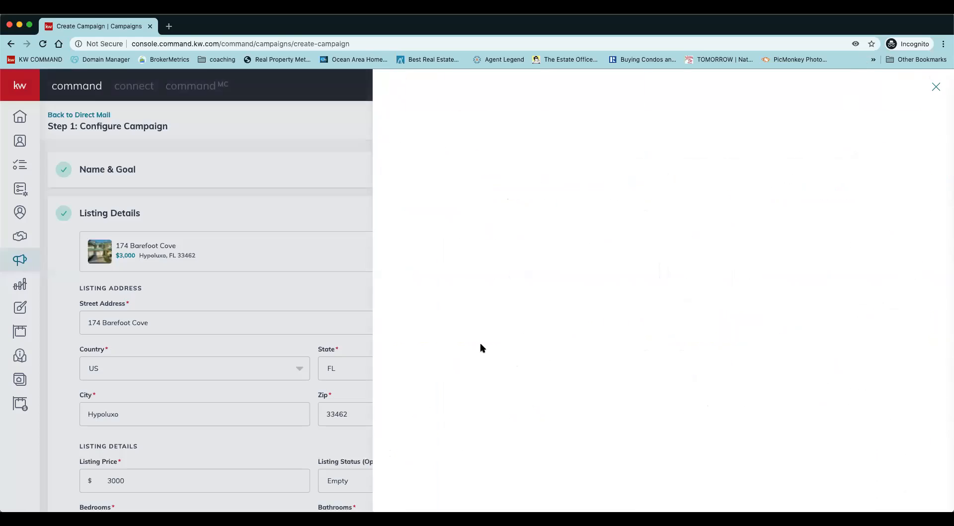
Open the Listing Photo section, choose the shoreline photo with the green lawn and check it against the recommended image size.
scroll(439, 383, down, 3)
scroll(439, 384, down, 4)
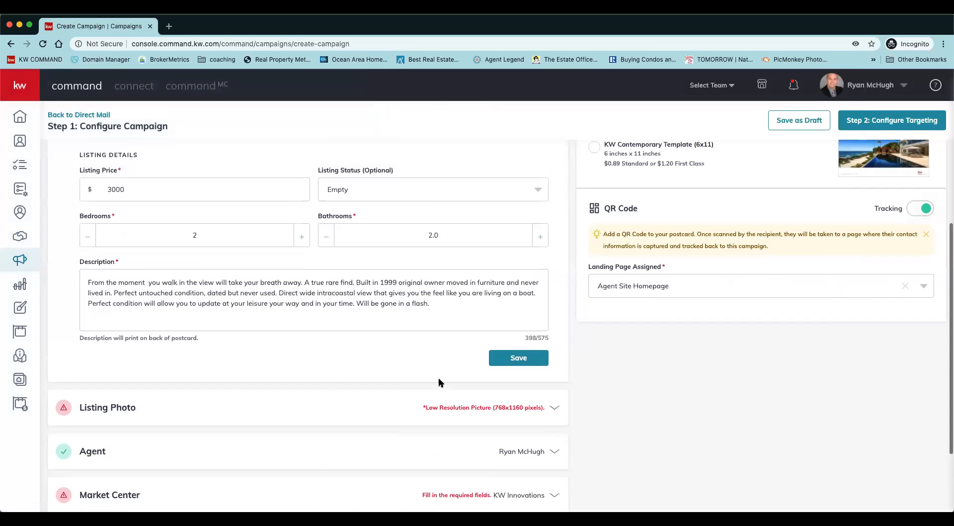
click(312, 375)
scroll(306, 408, down, 11)
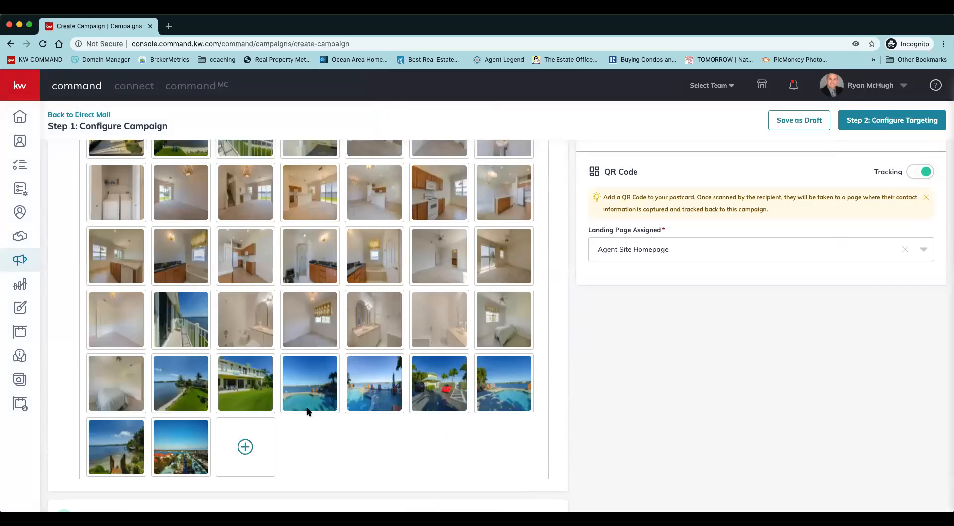
scroll(307, 409, up, 2)
scroll(306, 409, up, 1)
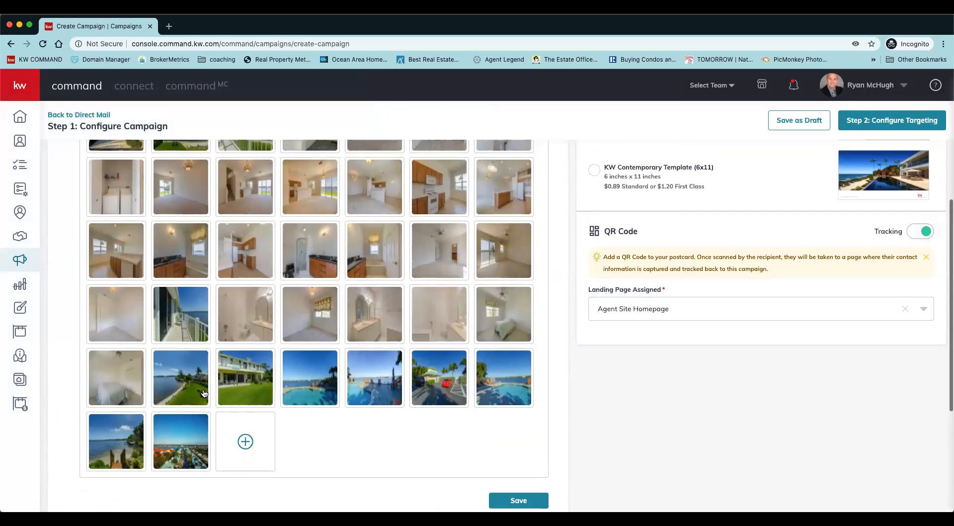
click(194, 389)
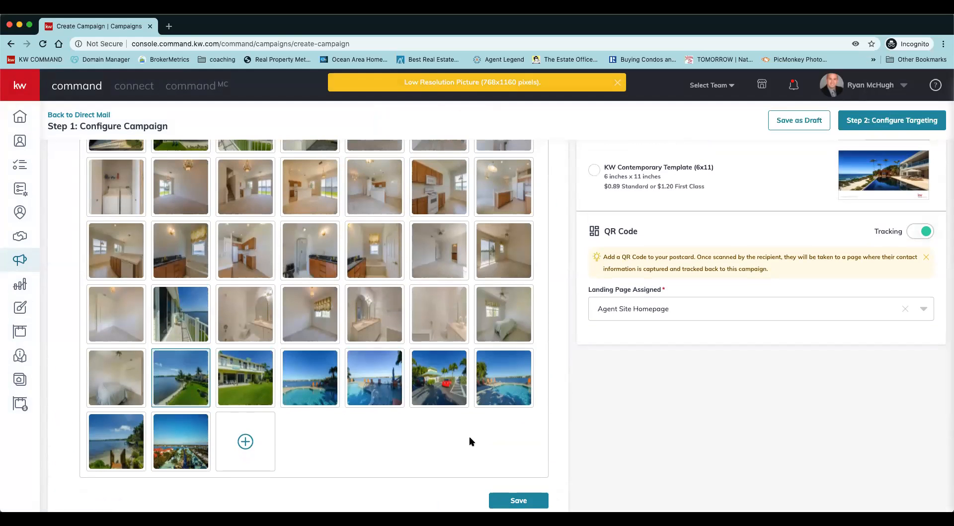
scroll(518, 442, up, 1)
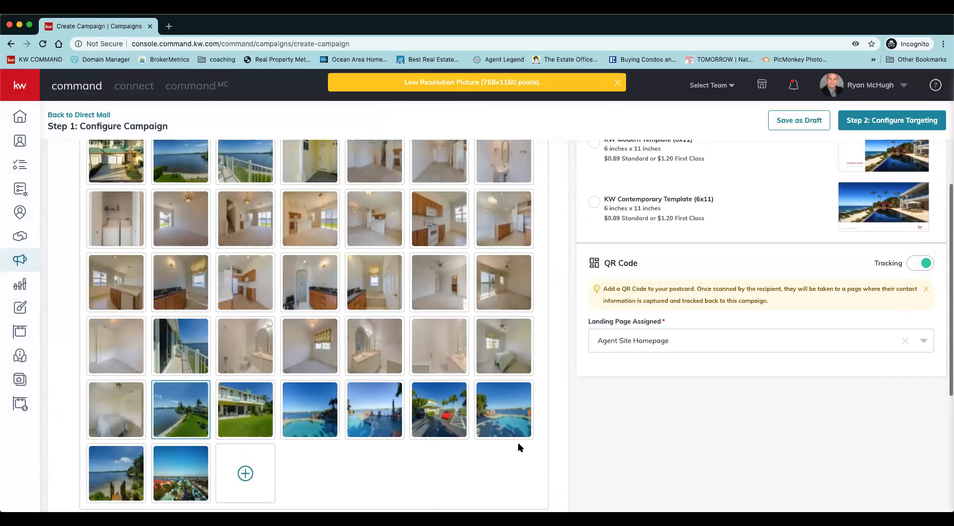
scroll(476, 385, up, 3)
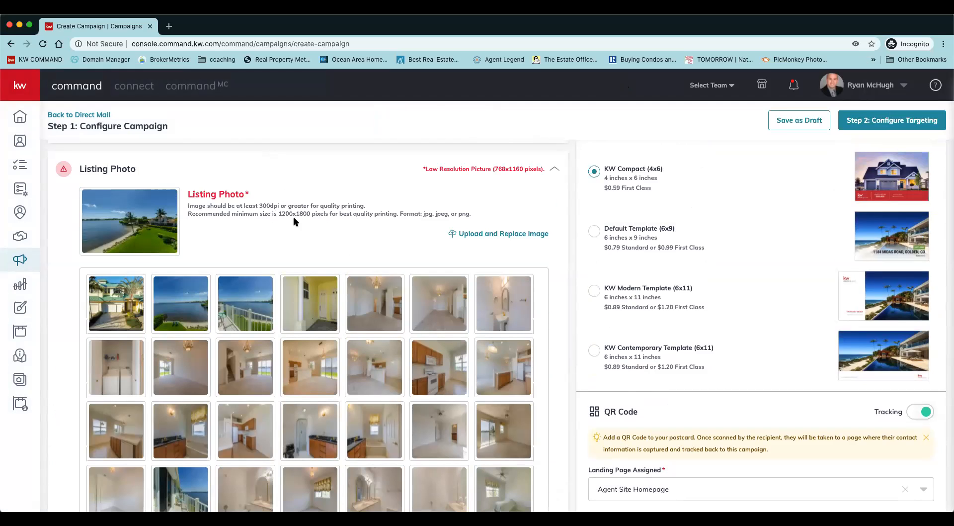
scroll(363, 243, down, 10)
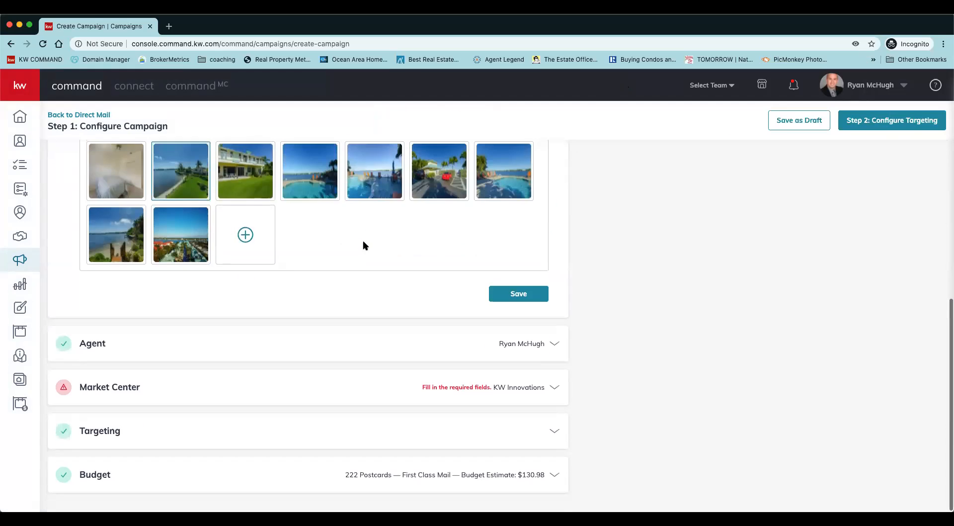
scroll(363, 243, up, 10)
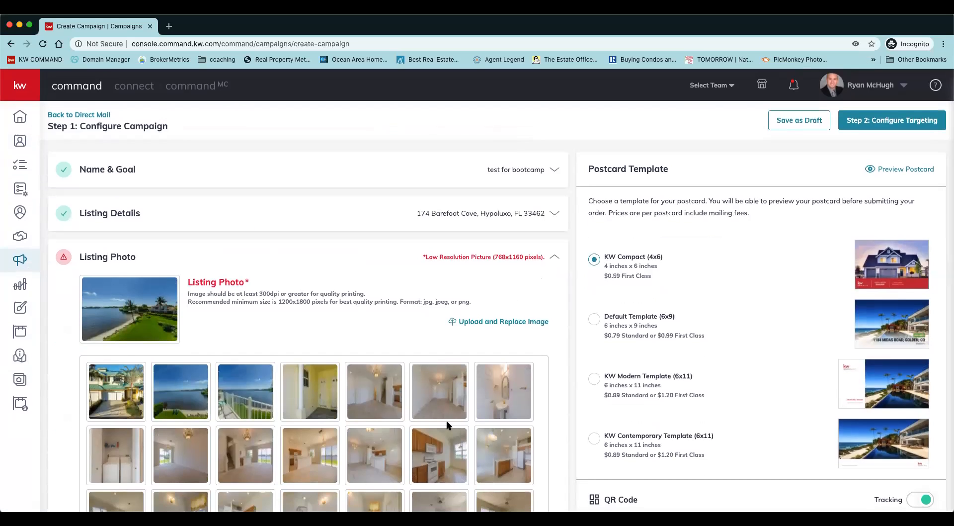
Change the listing photo to the first swimming pool picture and start uploading a replacement image.
scroll(447, 425, down, 5)
click(326, 460)
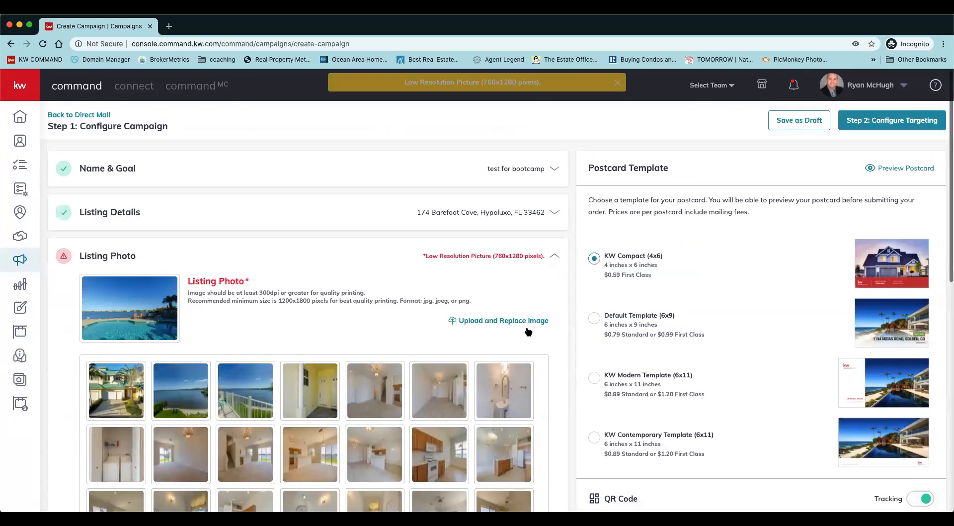
scroll(529, 331, down, 8)
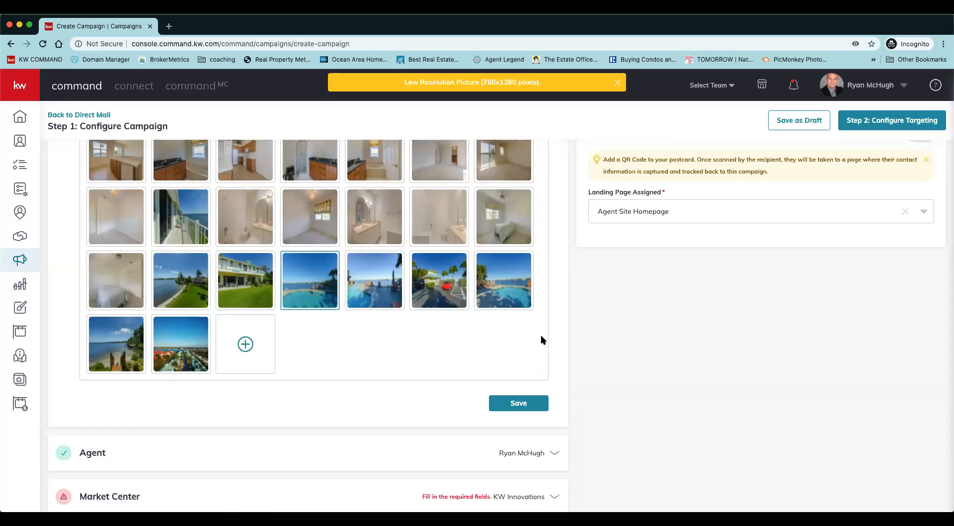
scroll(541, 335, up, 5)
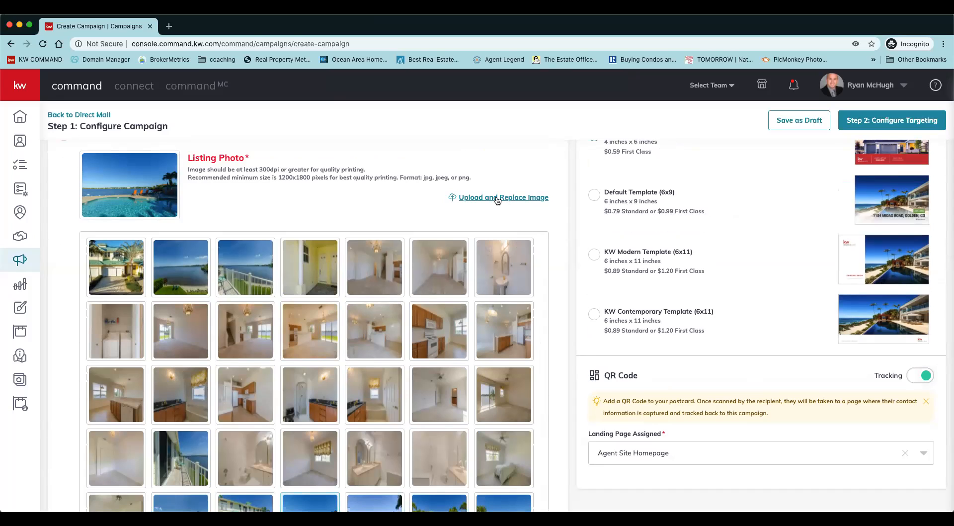
click(497, 198)
Switch to the browser window with the Palm Beach campaign, review its targeting options and continue to the order review.
right_click(19, 26)
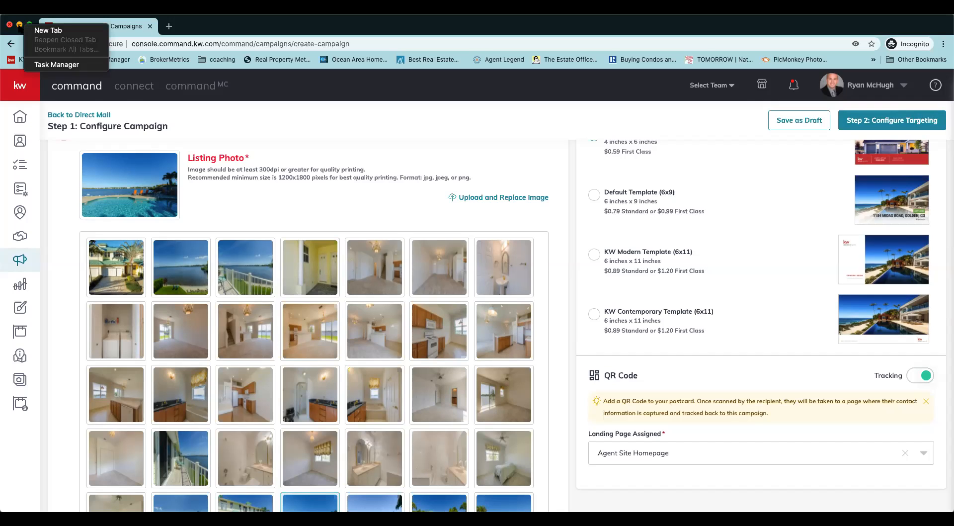
click(19, 25)
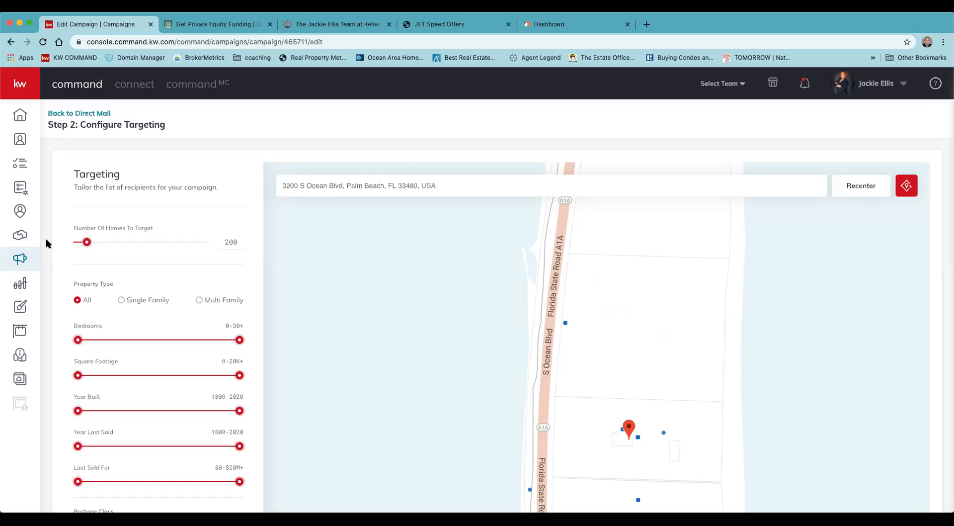
scroll(142, 303, down, 2)
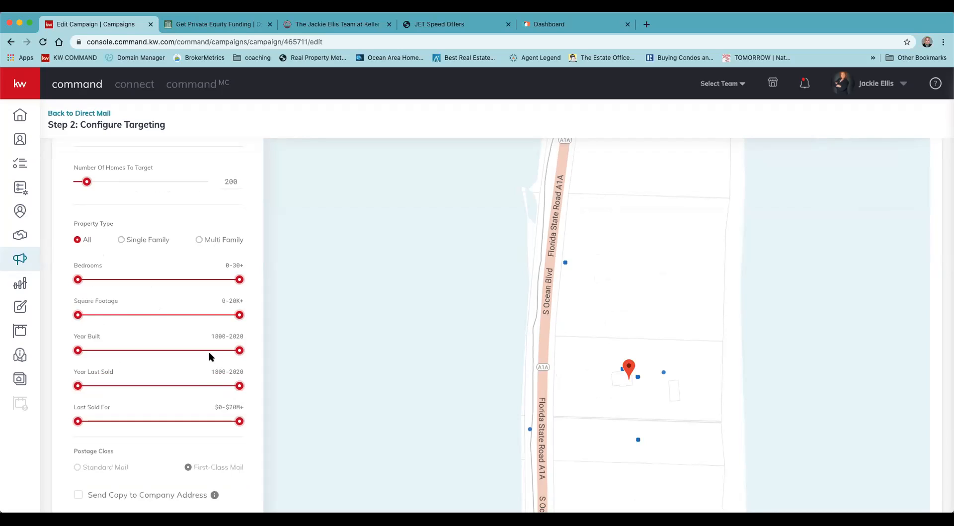
scroll(255, 382, down, 1)
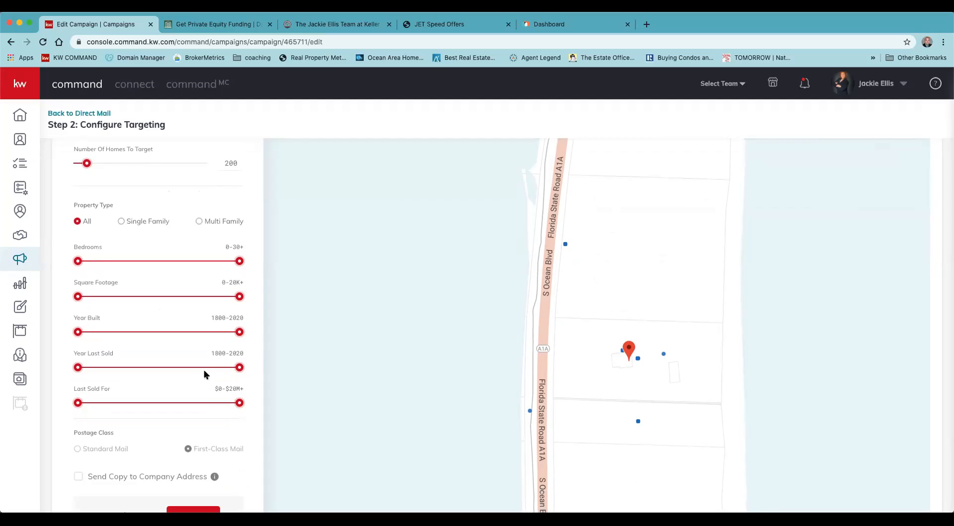
scroll(204, 306, down, 3)
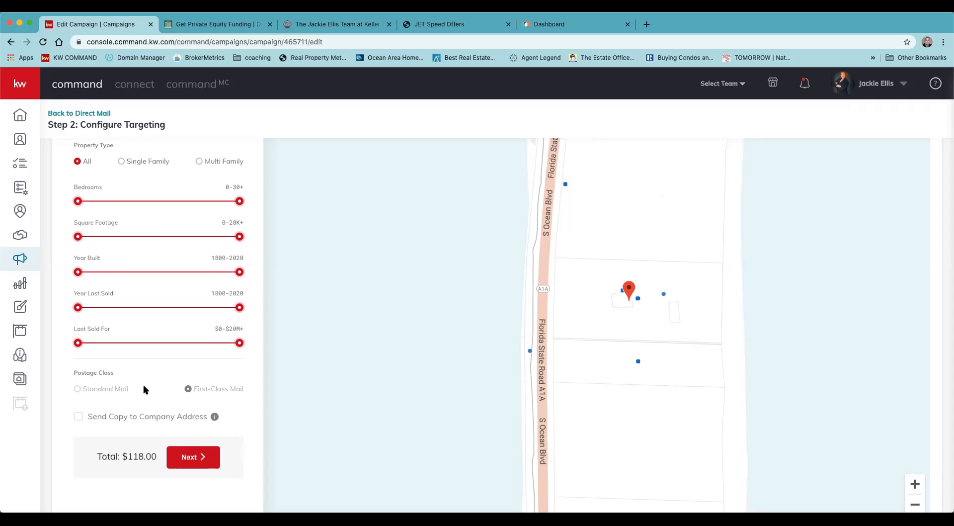
click(189, 468)
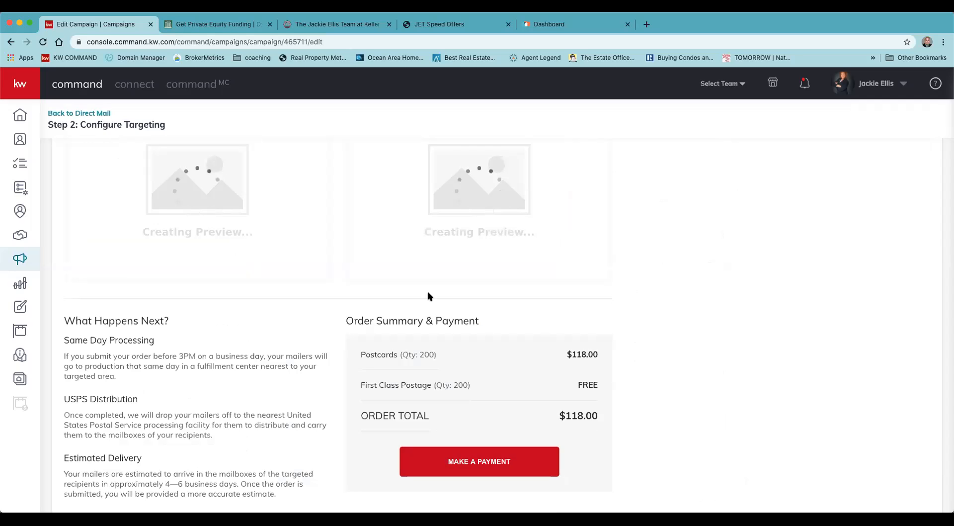
Review the order summary and postcard previews, view the larger PDF preview and close it.
scroll(293, 264, up, 1)
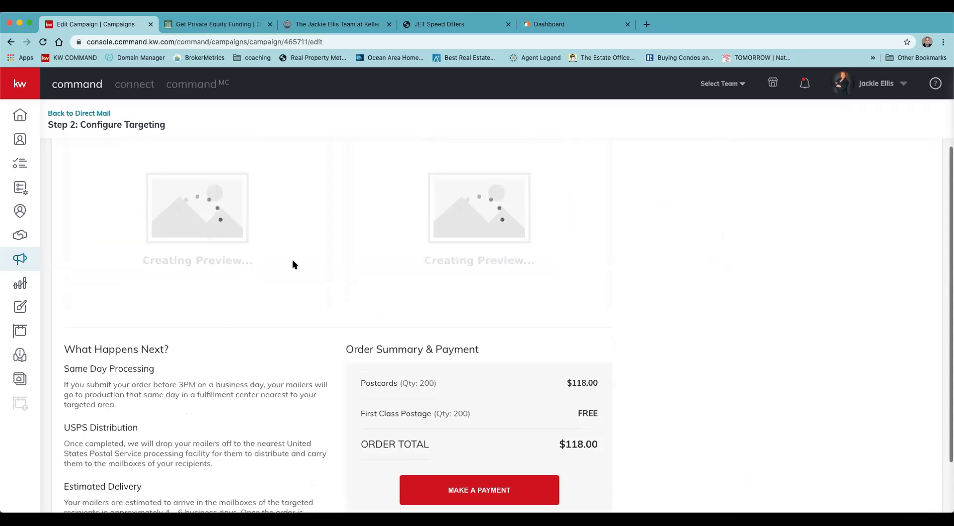
scroll(688, 369, down, 5)
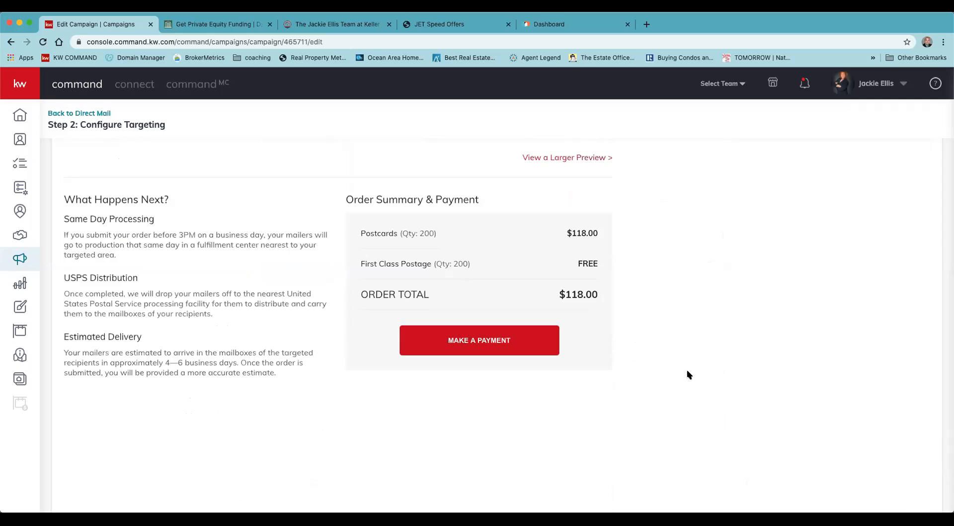
scroll(514, 358, up, 4)
scroll(270, 448, up, 3)
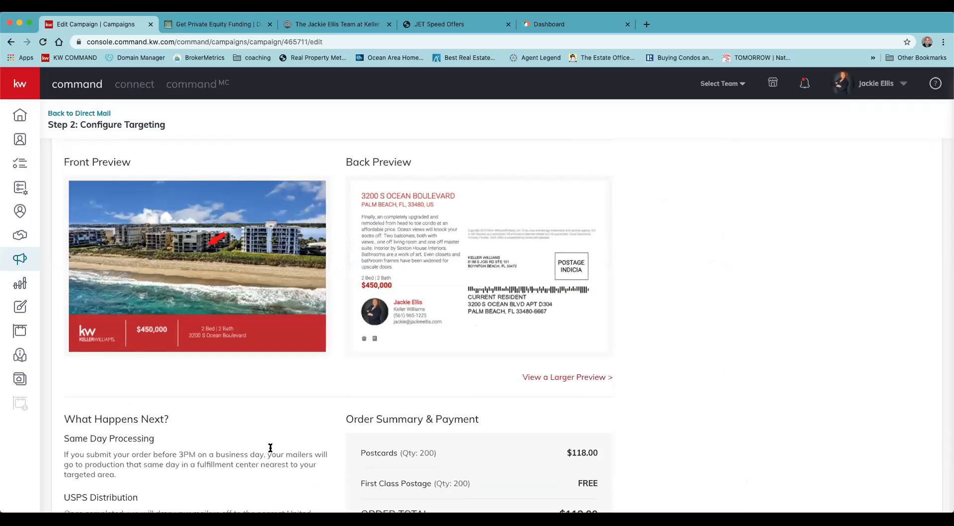
scroll(270, 448, down, 4)
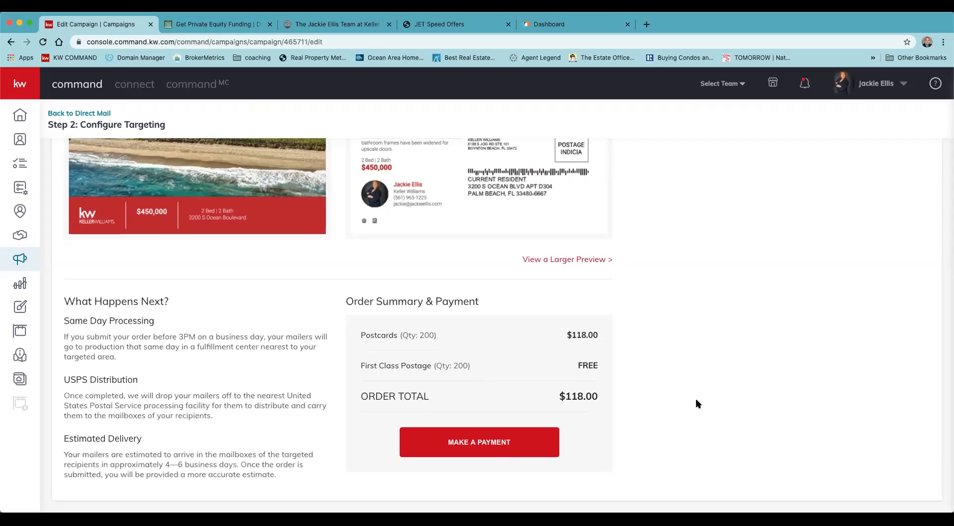
click(745, 326)
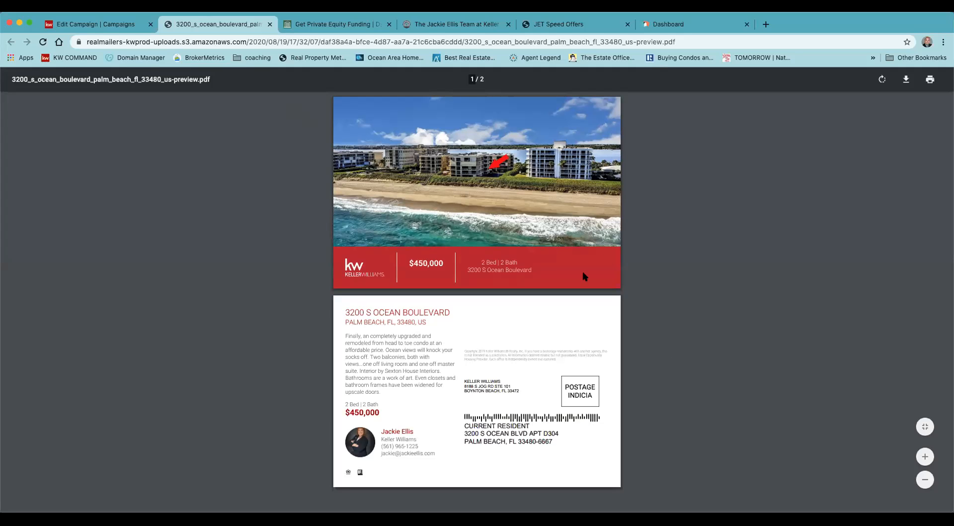
click(270, 24)
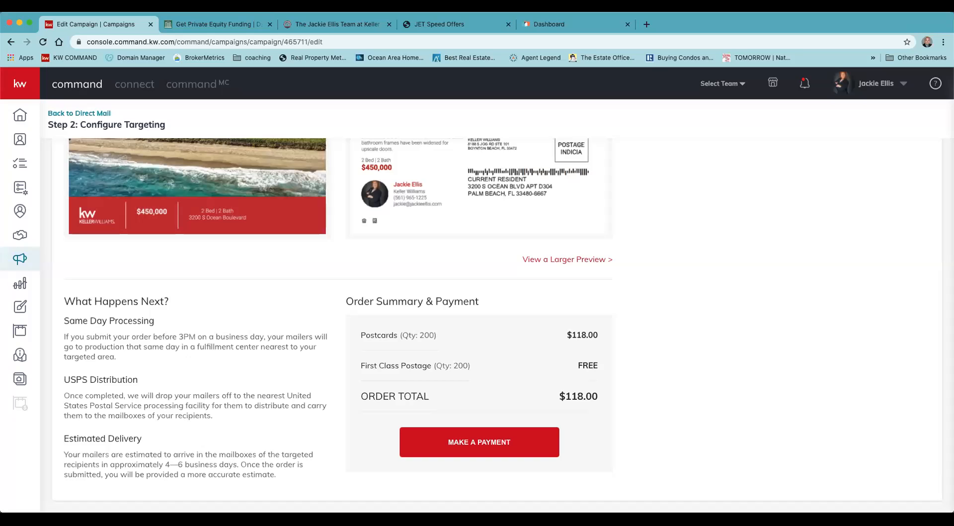